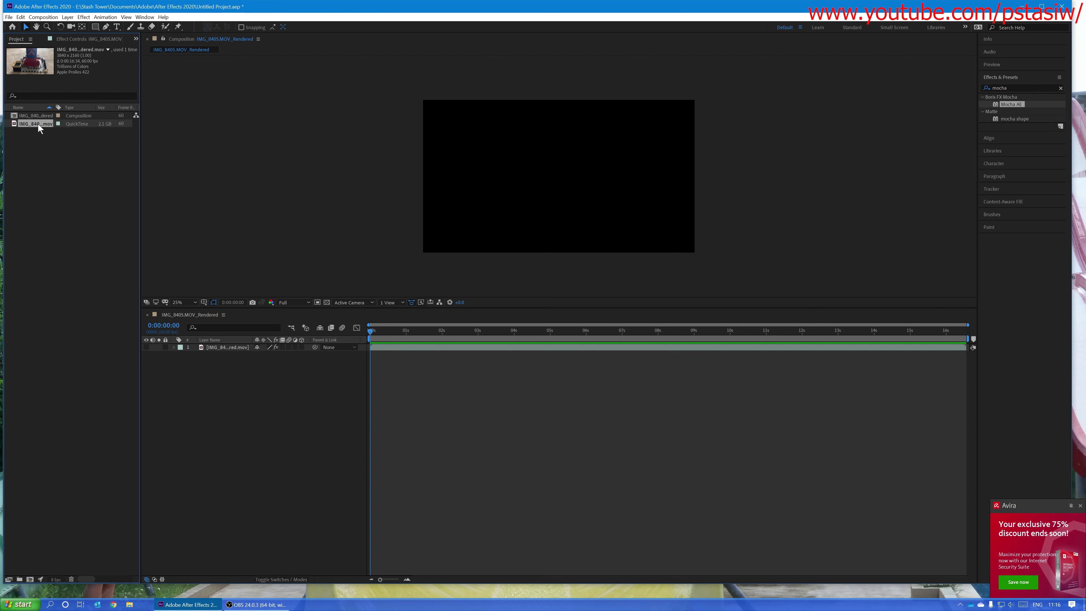
Step: Add the MOV footage to the timeline again as the bottom layer and apply the 3D Camera Tracker effect to it
drag(29, 123, 175, 376)
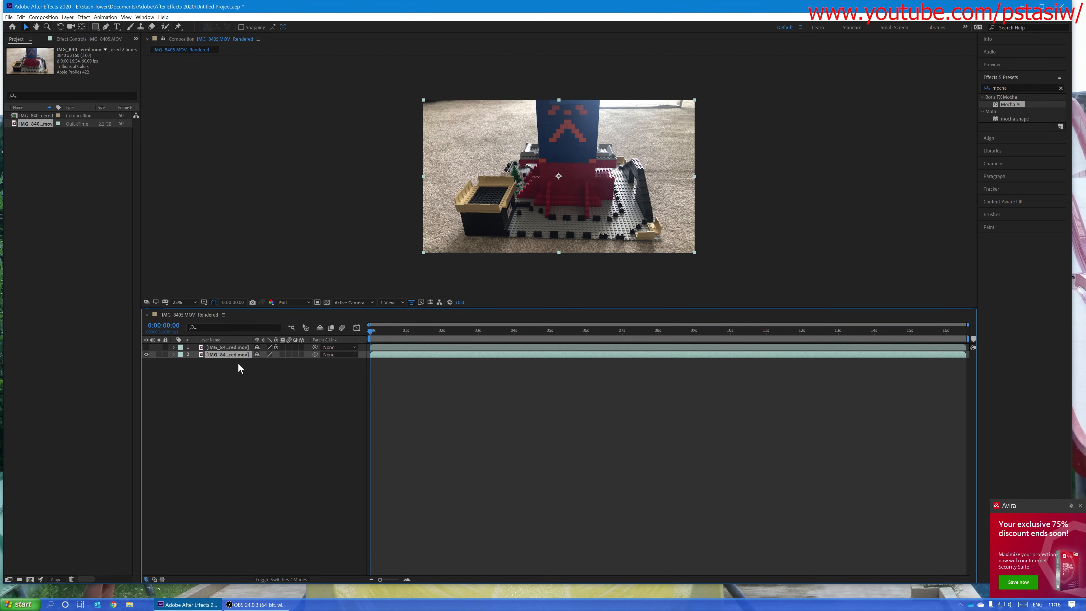
click(1013, 86)
text(3d camer)
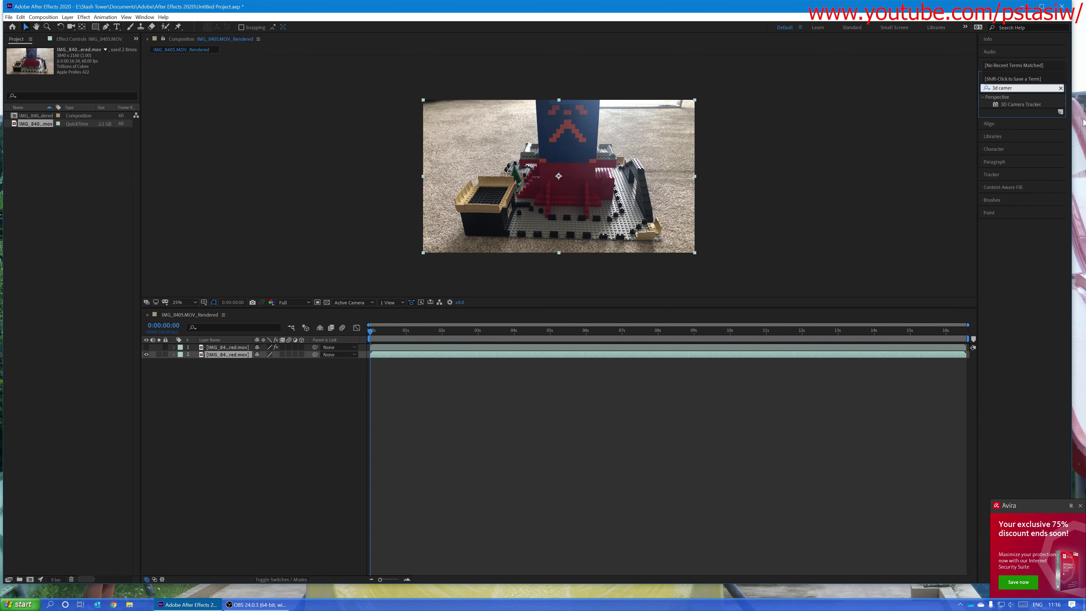
drag(1020, 104, 223, 353)
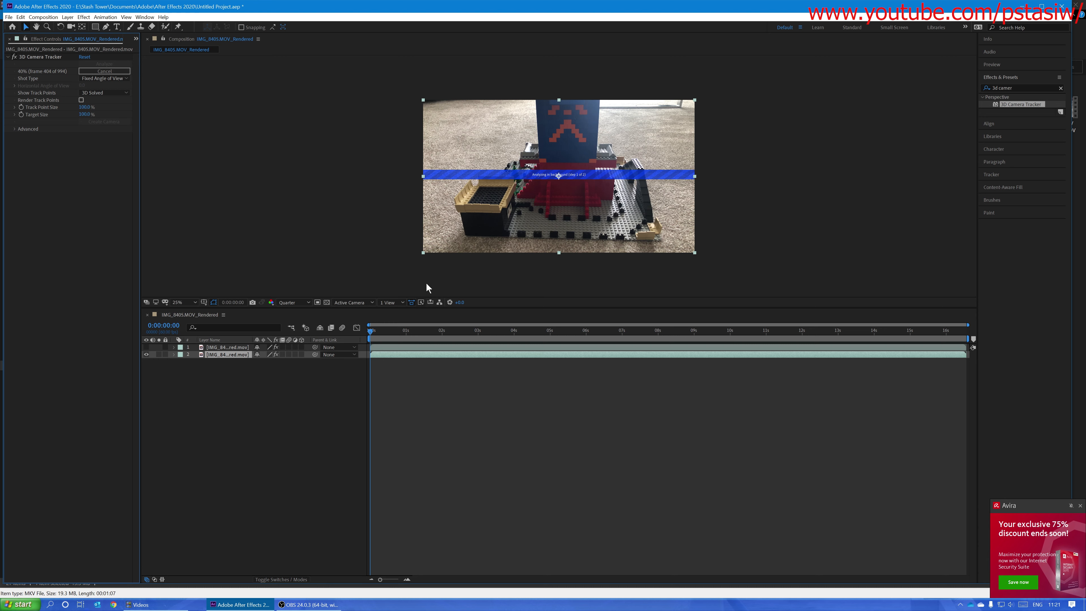
click(325, 385)
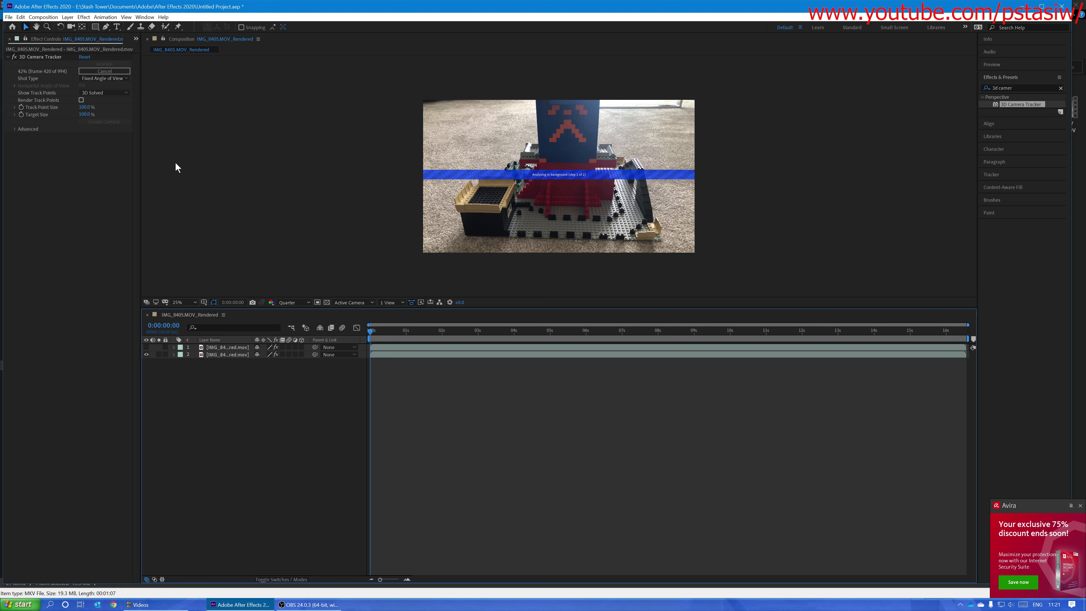
Step: Import Tree.jpg into the project and place it in the composition as the top layer
click(135, 39)
click(152, 50)
right_click(65, 137)
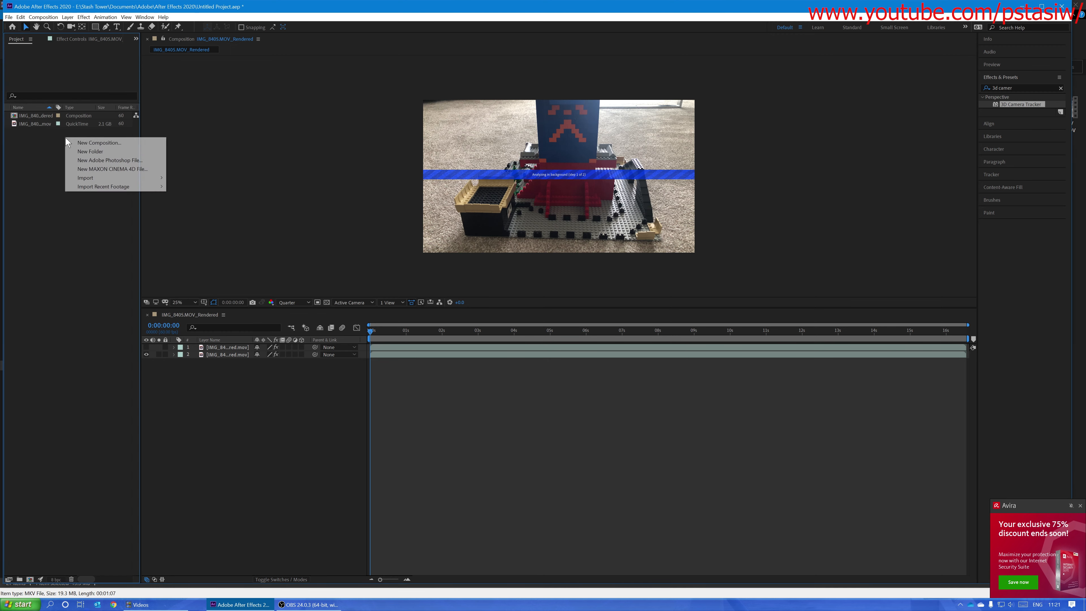
mouse_move(113, 180)
click(184, 180)
click(261, 201)
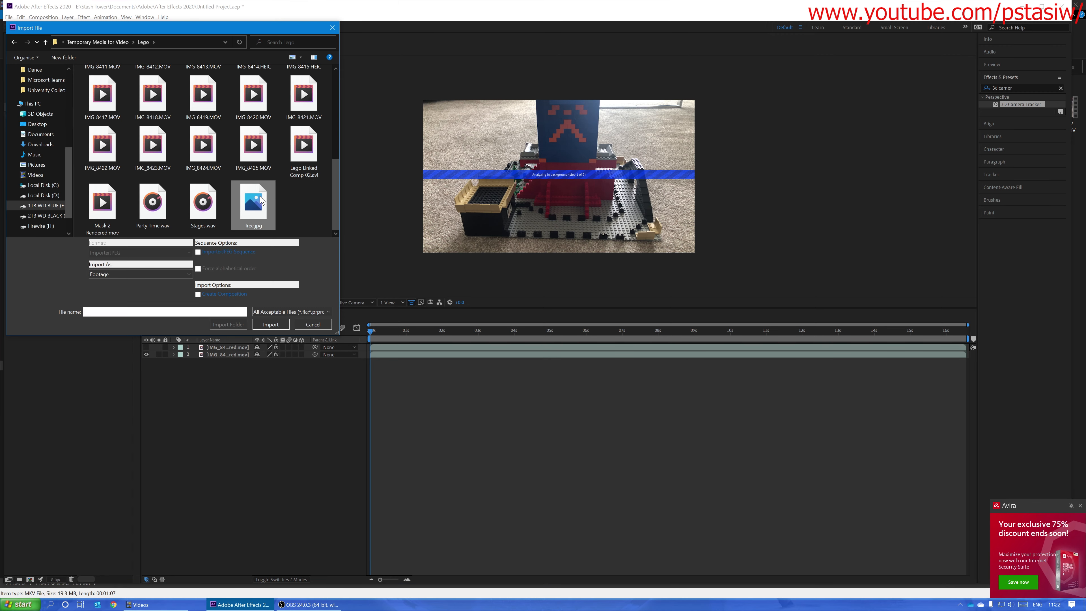
click(270, 325)
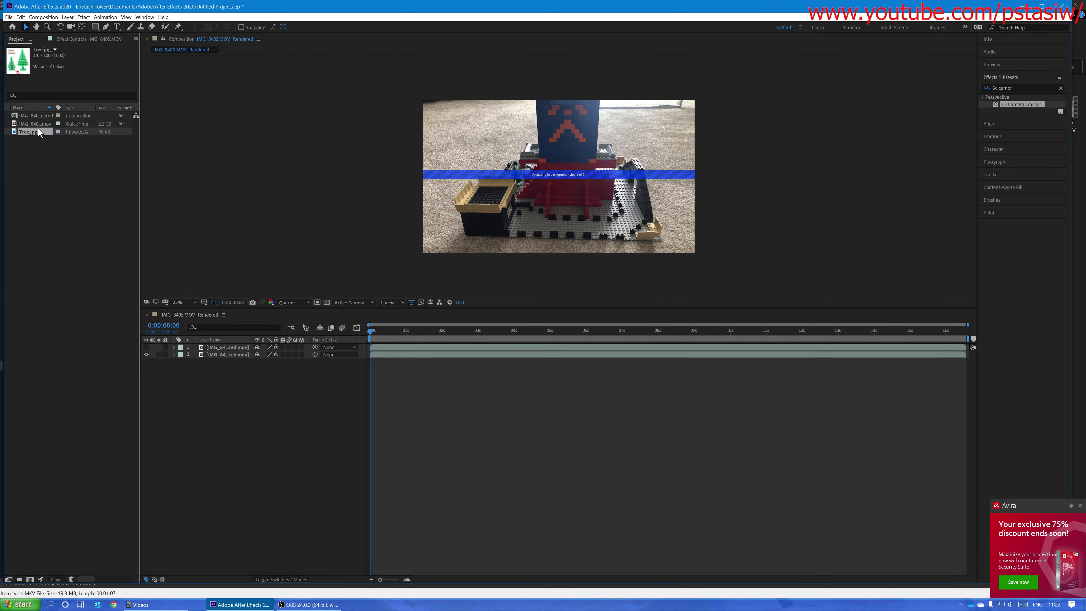
drag(119, 203, 222, 372)
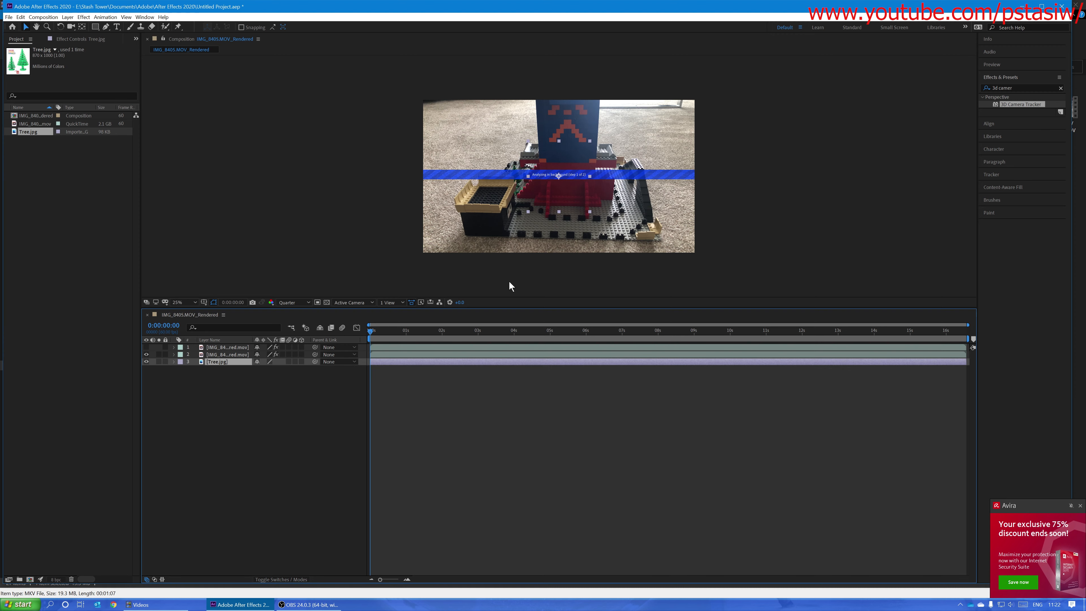
drag(223, 362, 222, 346)
double_click(222, 347)
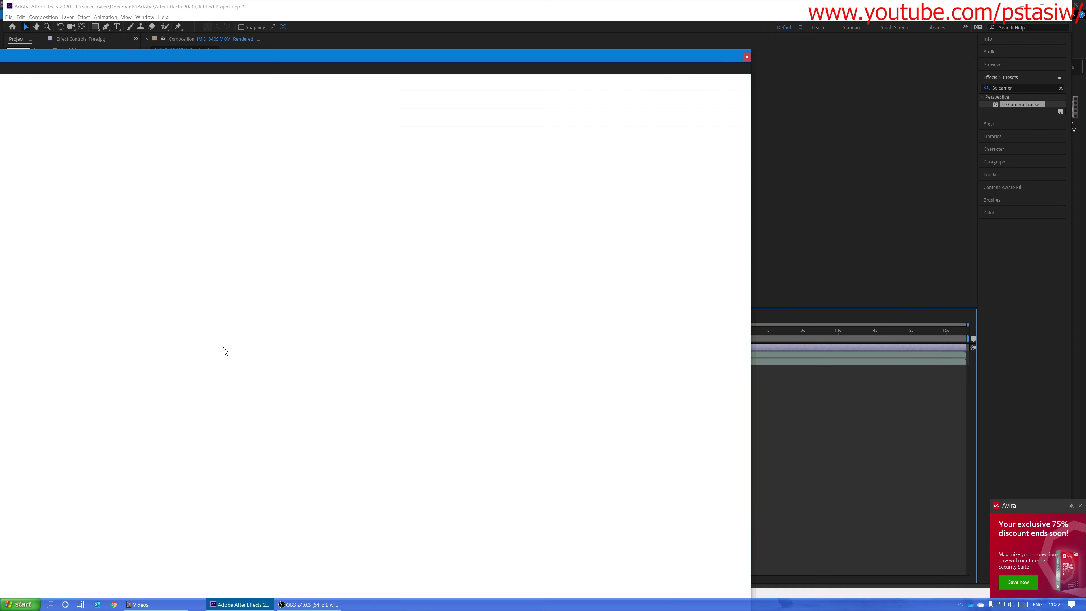
drag(493, 53, 760, 5)
scroll(504, 292, up, 3)
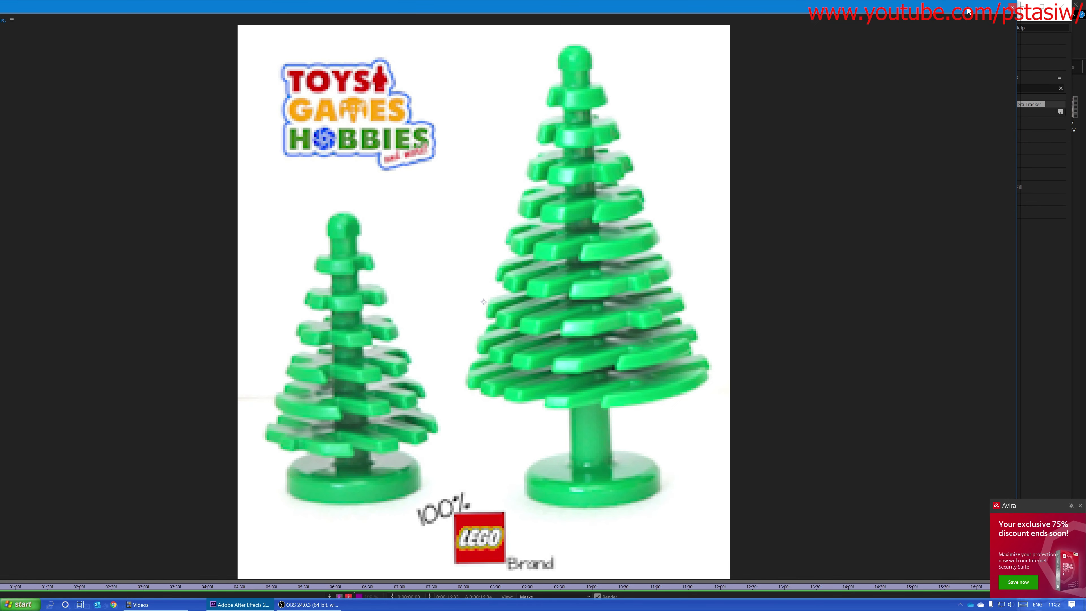
drag(945, 13, 748, 237)
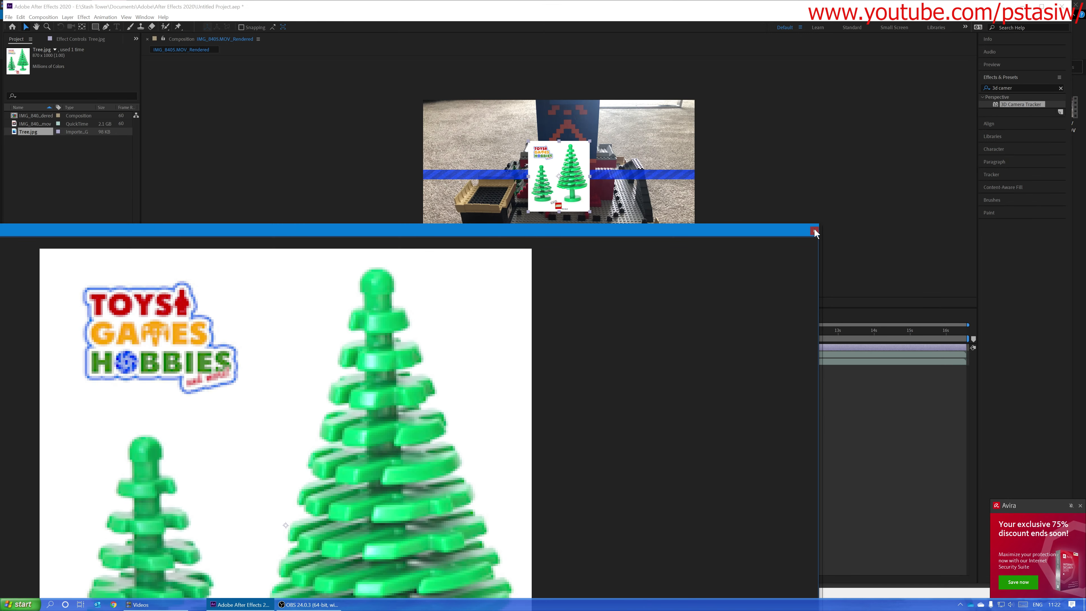
click(815, 232)
Step: Set the composition preview resolution to Full and open the Tree.jpg layer in its own viewer
click(294, 302)
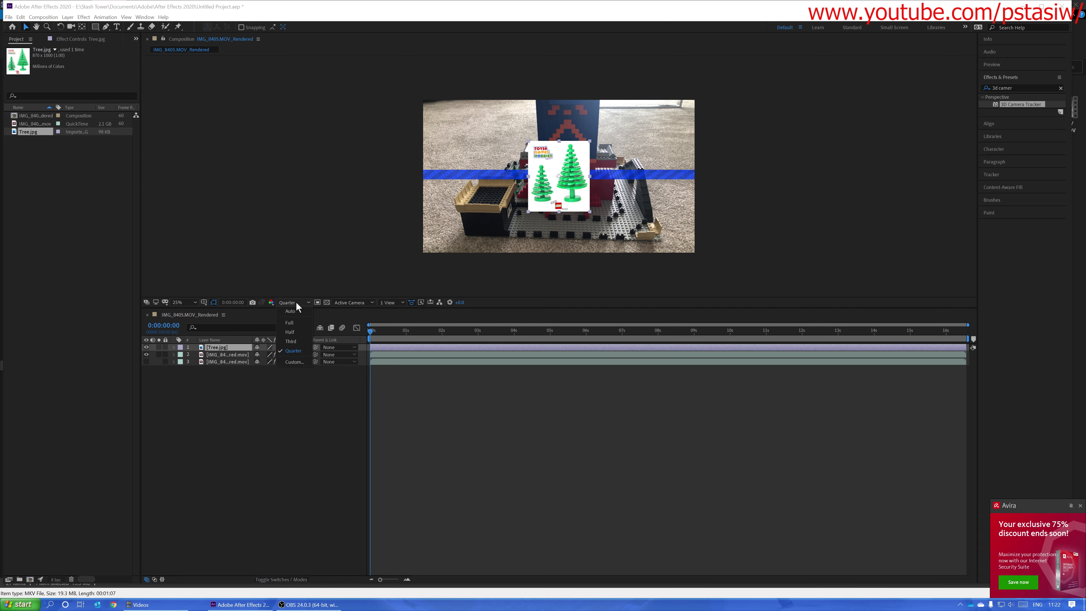
click(284, 324)
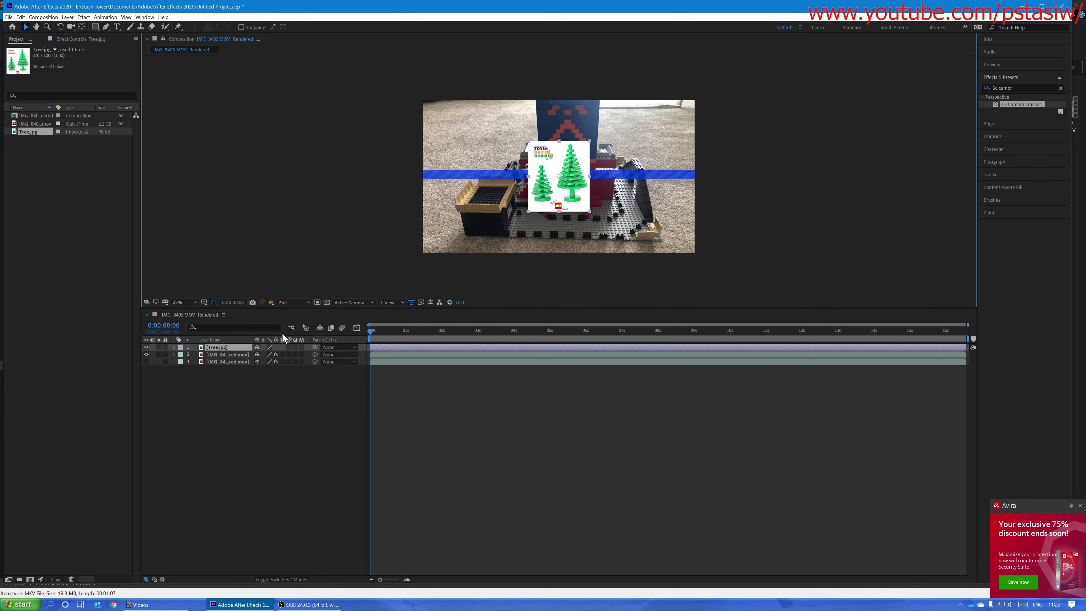
double_click(224, 347)
drag(360, 232, 331, 8)
Step: Start a Pen tool mask on the large tree, tracing the left edge of its round base and trunk up to the branches
click(103, 26)
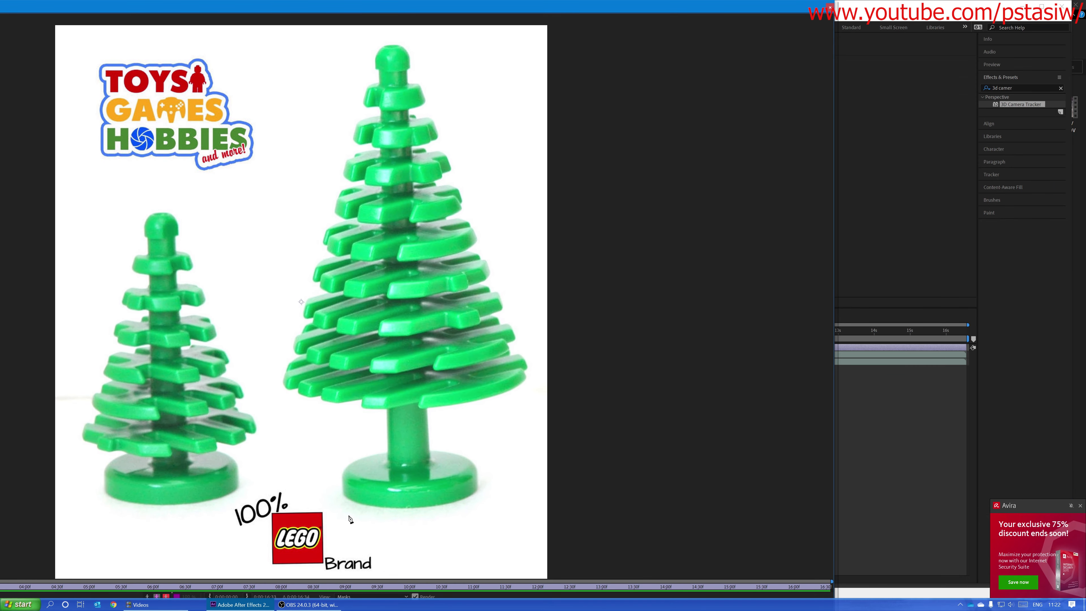
click(356, 502)
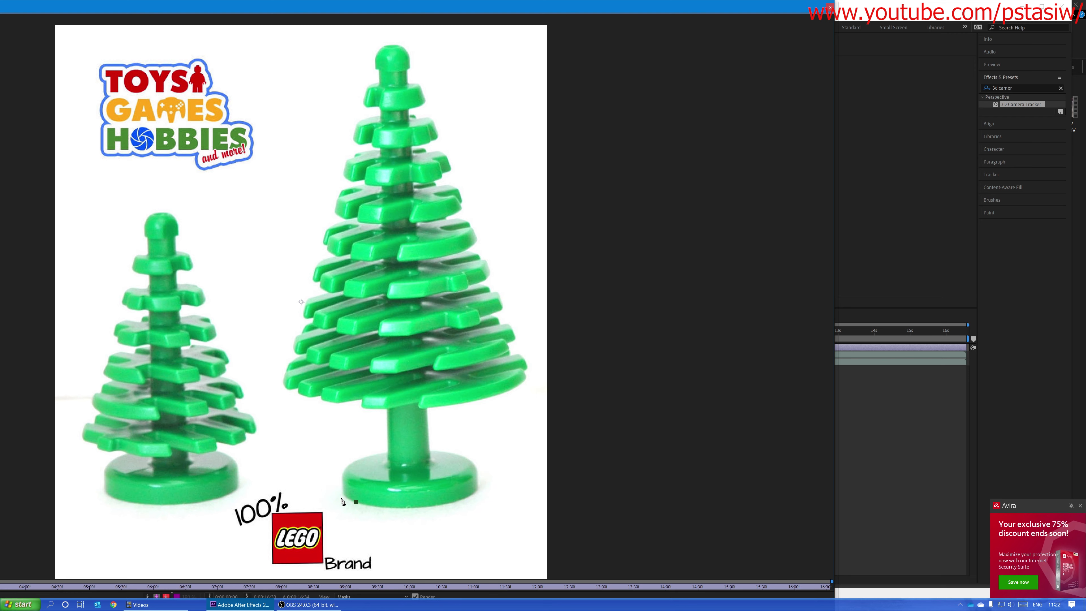
click(345, 495)
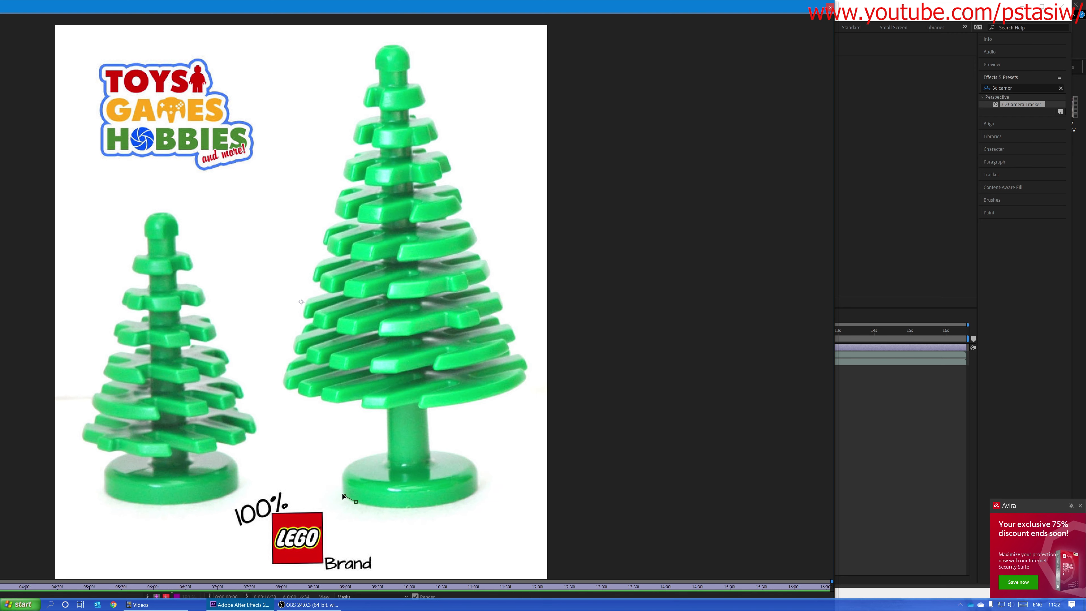
scroll(369, 484, up, 1)
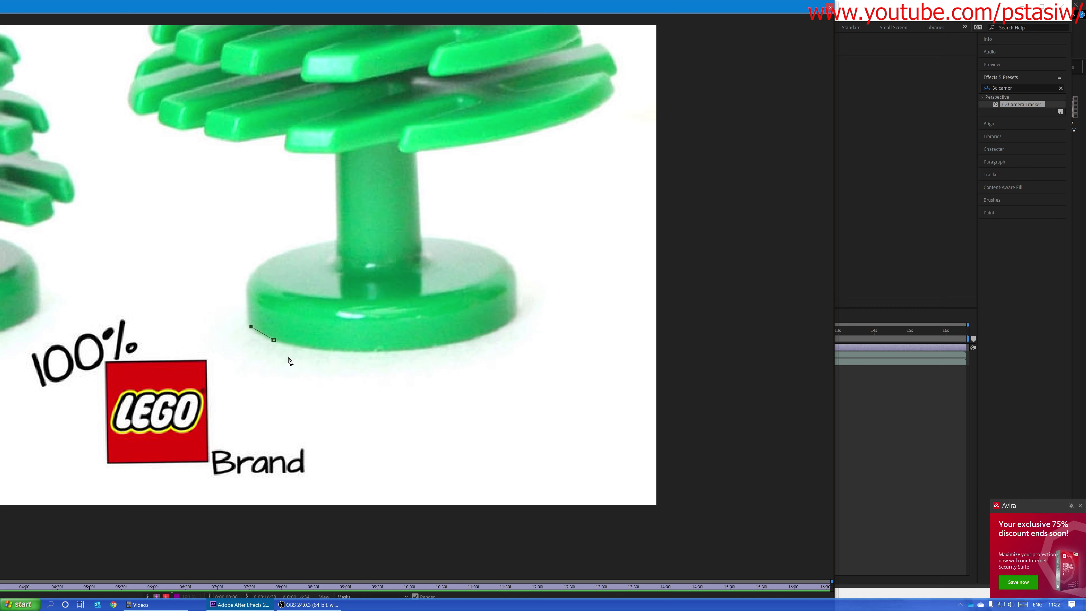
drag(281, 334, 363, 458)
click(328, 426)
click(328, 404)
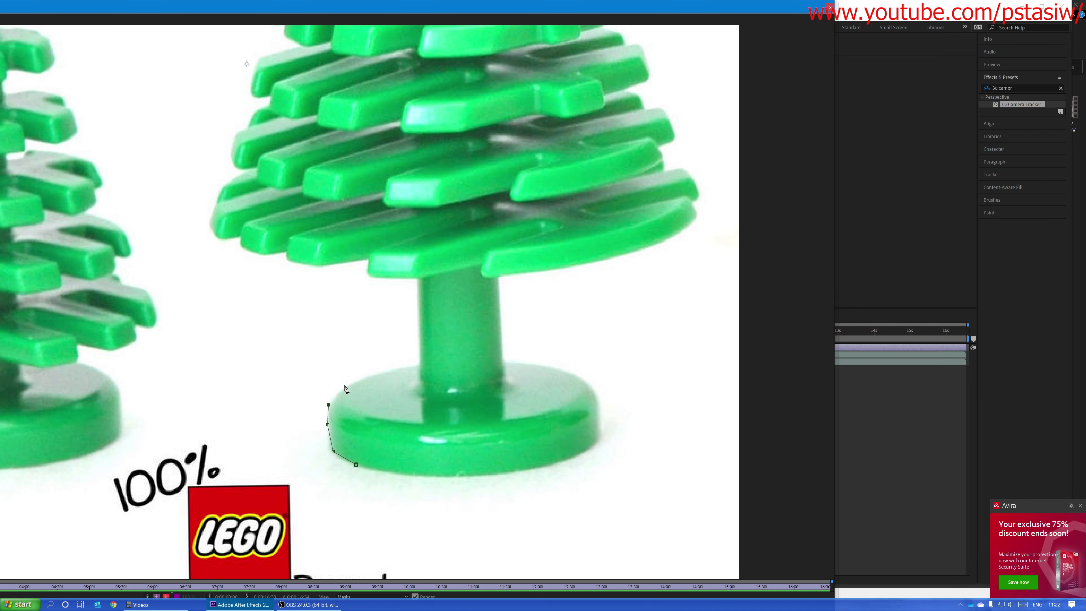
click(345, 385)
click(362, 374)
click(390, 366)
click(416, 362)
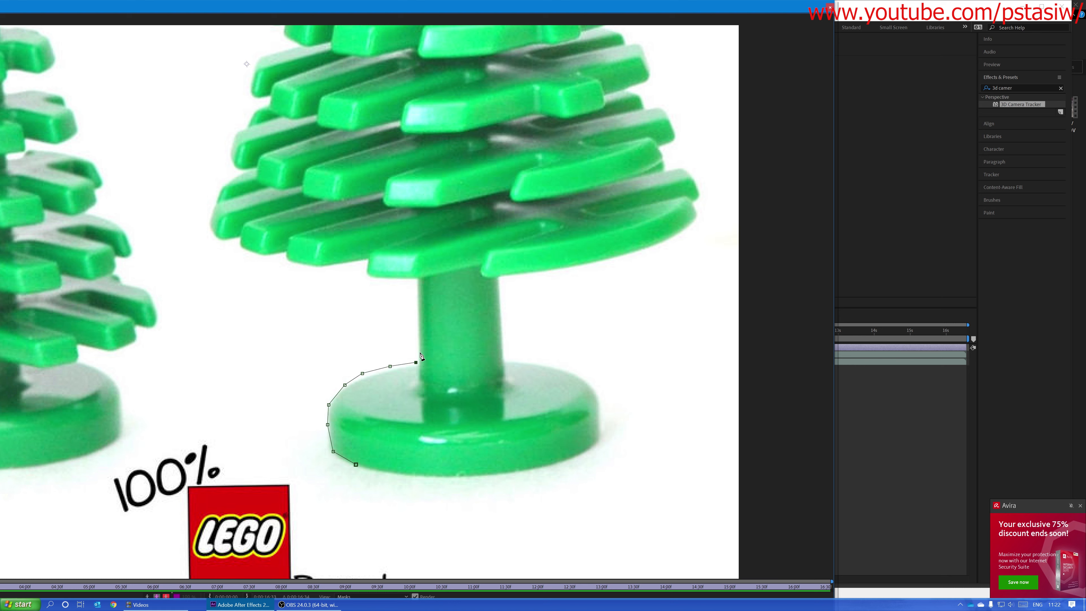
click(417, 321)
click(415, 281)
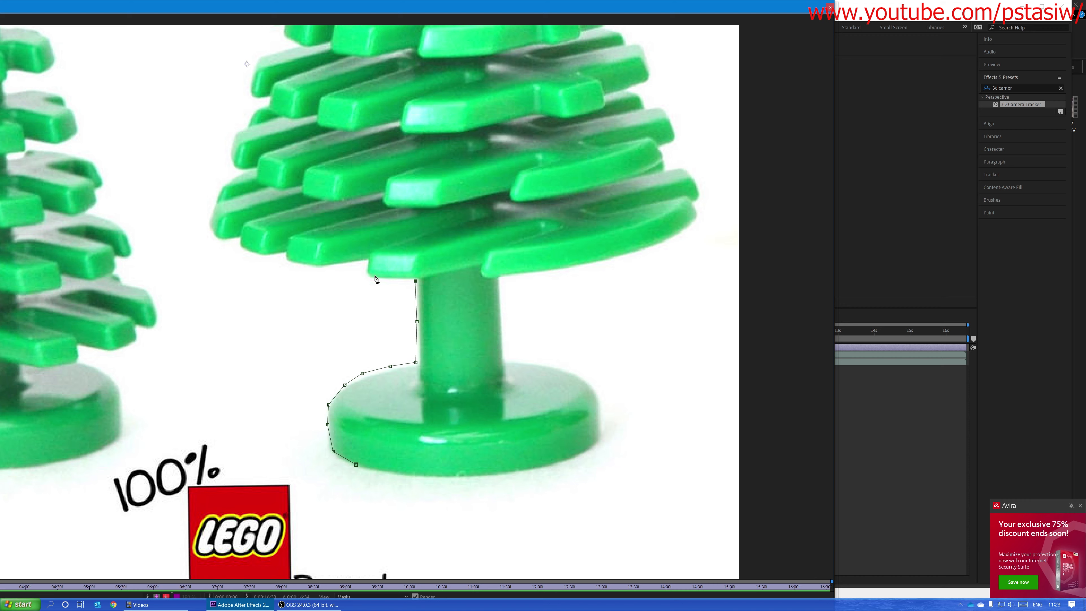
Step: Continue the mask along the underside of the lowest branches and up the left edge of the large tree's middle branches
click(369, 277)
click(367, 269)
click(366, 263)
click(328, 268)
click(304, 268)
click(287, 259)
click(281, 256)
click(248, 258)
click(241, 249)
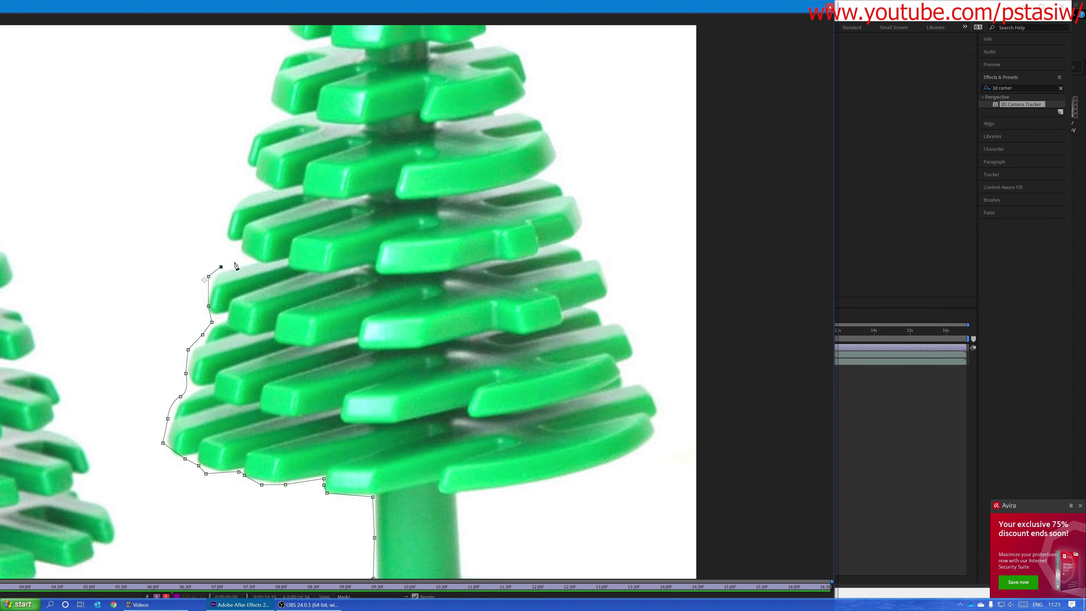
scroll(265, 309, up, 2)
click(263, 305)
click(267, 288)
click(268, 269)
click(286, 257)
click(300, 253)
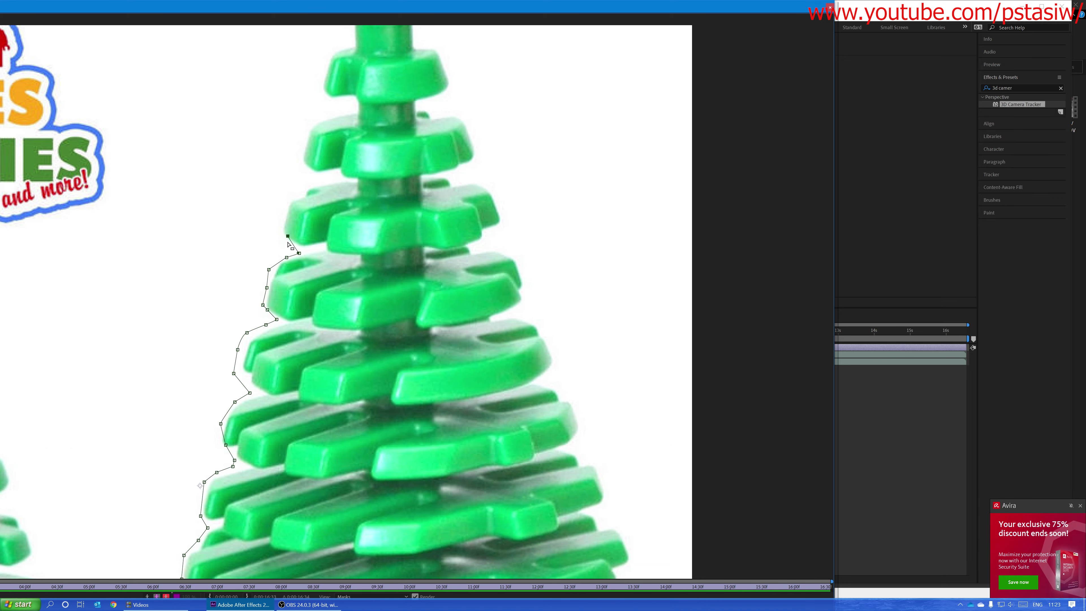
Step: Trace the mask up the left edge of the large tree's upper branches and around its rounded tip
click(286, 241)
click(282, 230)
click(293, 197)
drag(346, 54, 317, 243)
click(323, 231)
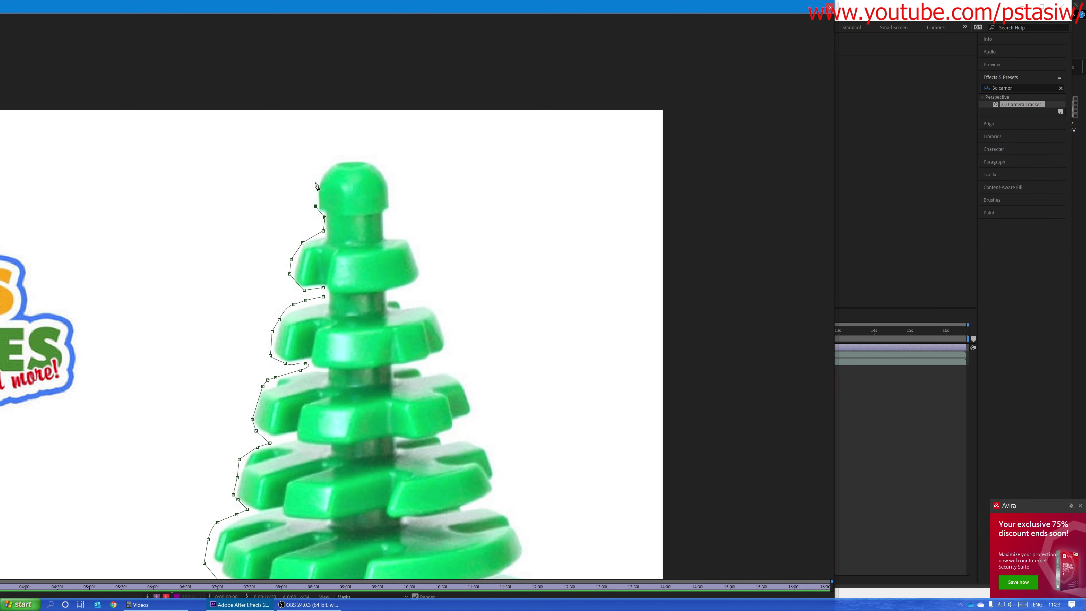
click(315, 182)
click(361, 157)
click(389, 179)
Step: Continue the mask down the right edge of the large tree's upper and middle branches
click(413, 243)
click(423, 269)
click(411, 304)
click(438, 311)
click(449, 350)
click(435, 371)
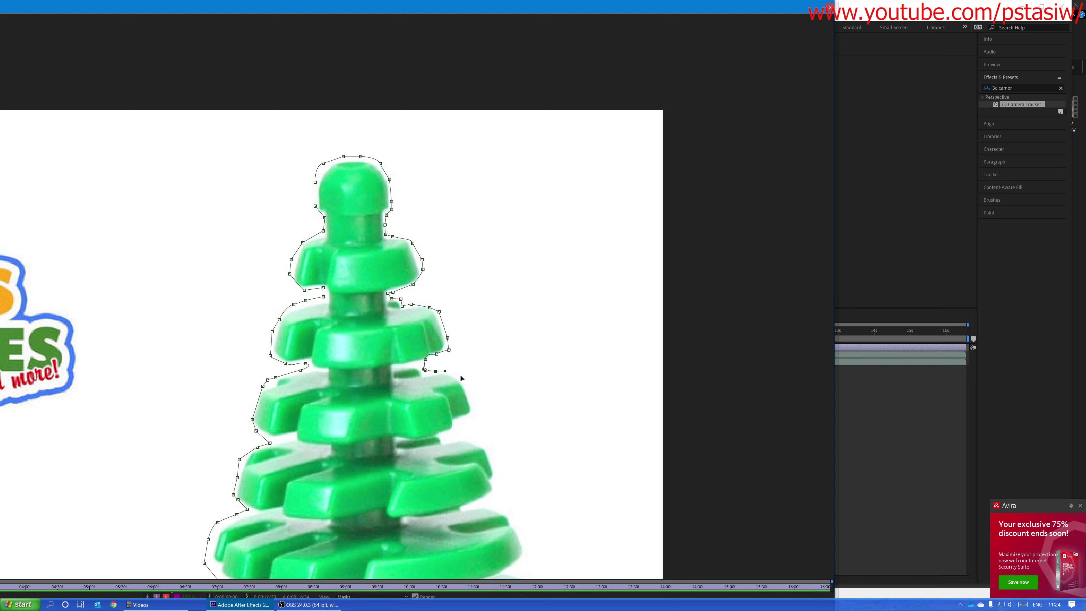
click(473, 408)
click(443, 437)
click(490, 456)
click(495, 496)
click(517, 534)
Step: Trace the mask around the large tree's lowest right branches and along their underside to the trunk
scroll(554, 542, up, 3)
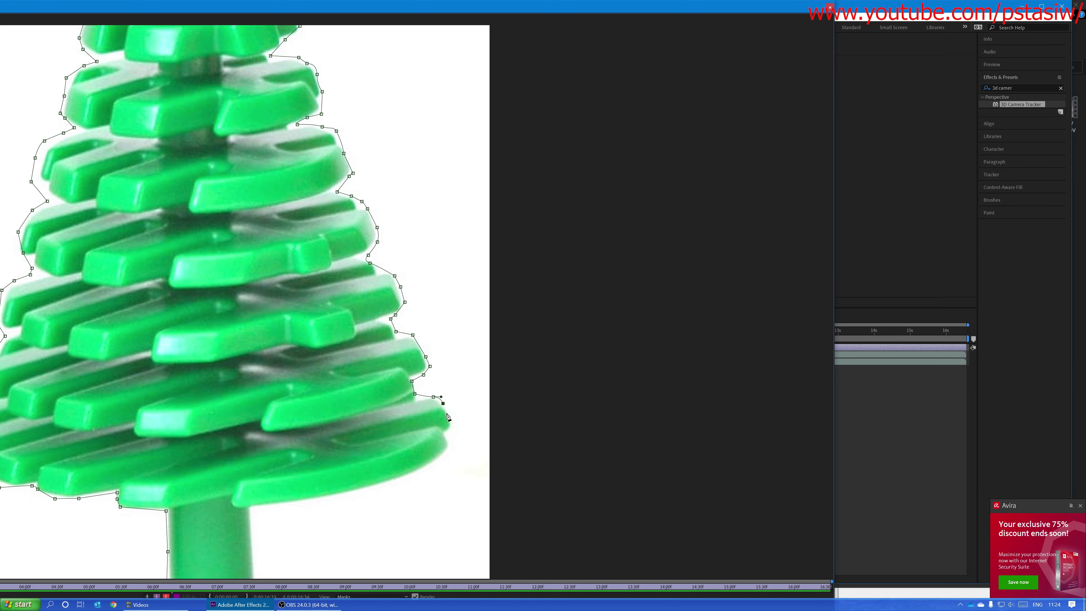
click(457, 432)
click(450, 443)
click(427, 467)
click(405, 478)
click(358, 489)
click(311, 501)
click(255, 506)
Step: Trace the right side of the trunk and around the round base, closing the mask at its starting point
drag(285, 480, 261, 388)
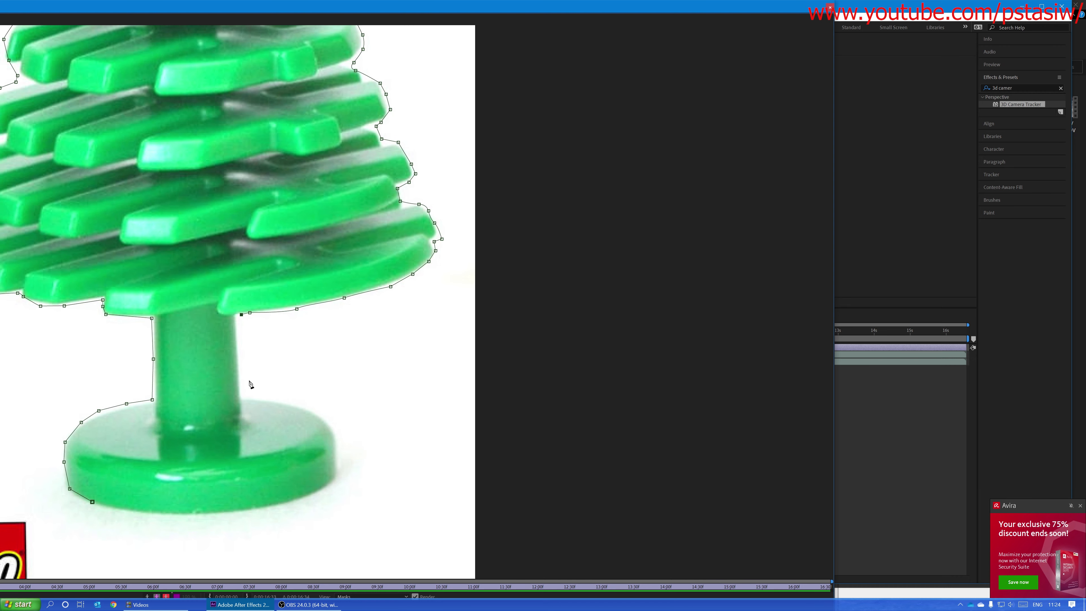
click(244, 394)
click(294, 402)
click(328, 421)
click(336, 442)
click(338, 461)
click(341, 476)
click(322, 491)
click(291, 507)
click(225, 515)
click(174, 517)
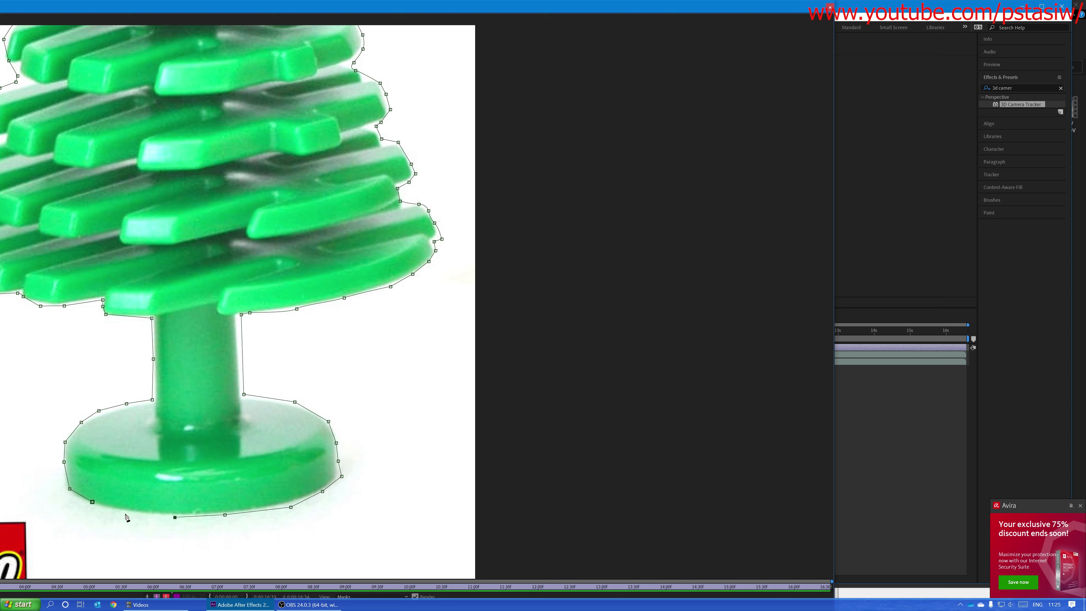
click(125, 513)
click(105, 508)
click(93, 501)
Step: Review the whole masked tree cutout and return to the composition
drag(380, 344, 383, 402)
scroll(381, 353, down, 5)
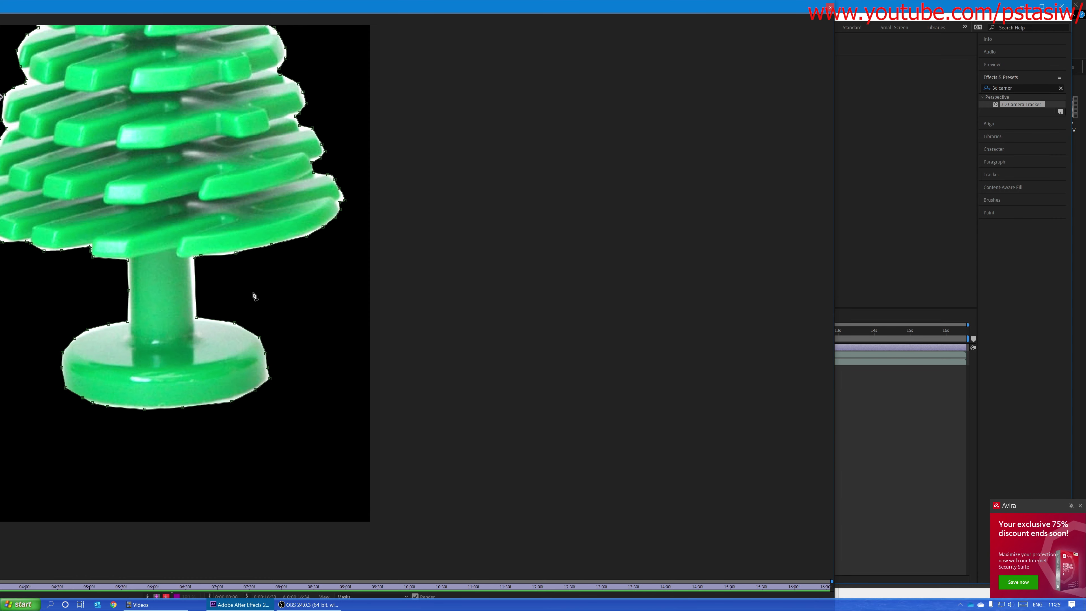
drag(271, 291, 492, 334)
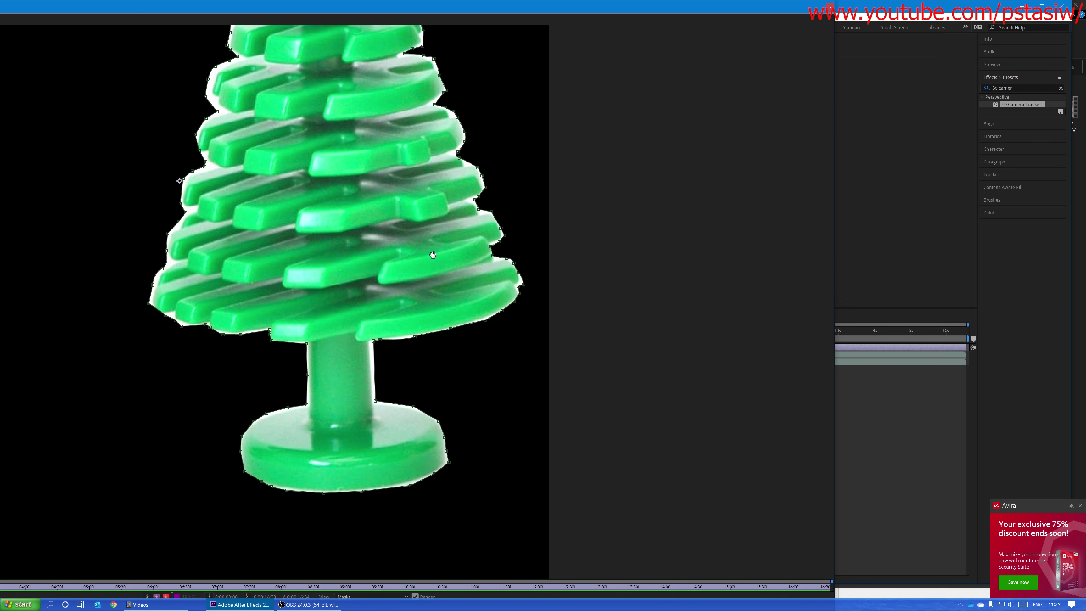
scroll(425, 231, down, 3)
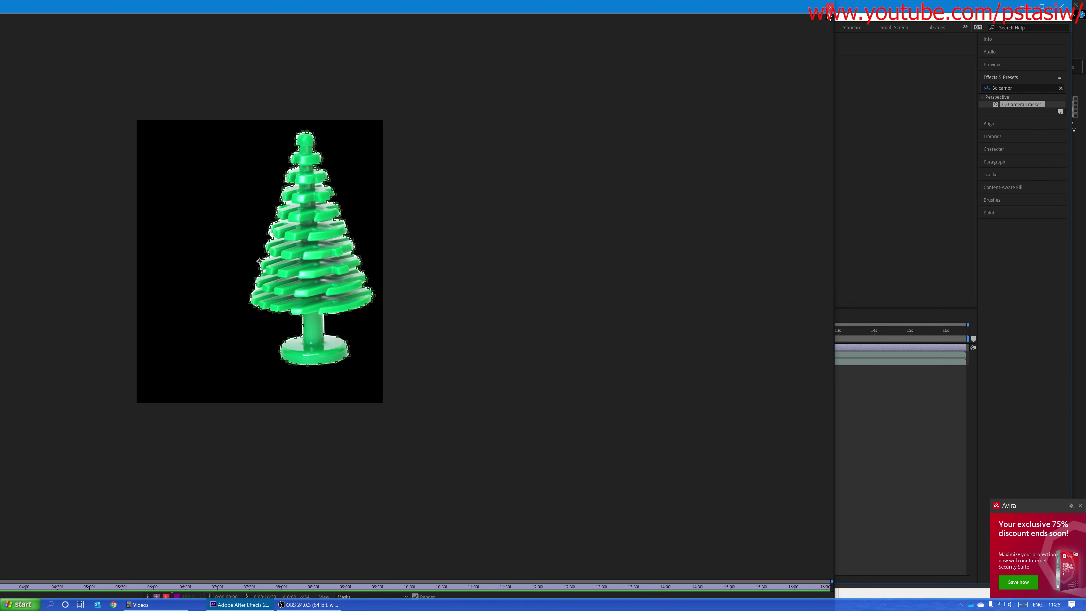
click(829, 7)
click(231, 349)
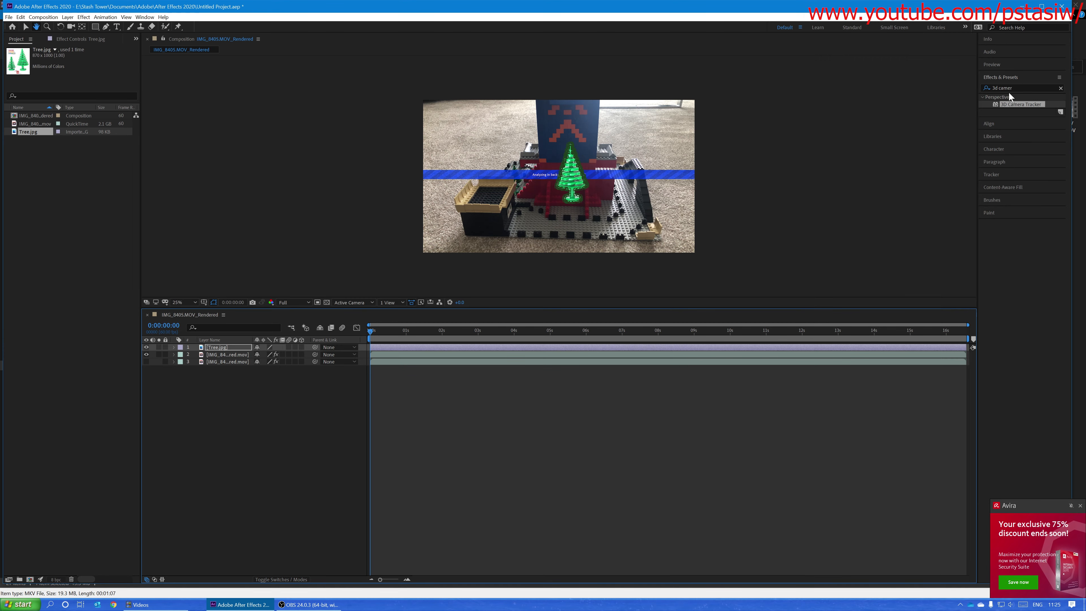
Step: Apply the Refine Soft Matte effect to the Tree.jpg layer and check the cutout's edges in the layer viewer
click(25, 28)
drag(1017, 88, 867, 81)
text(soft)
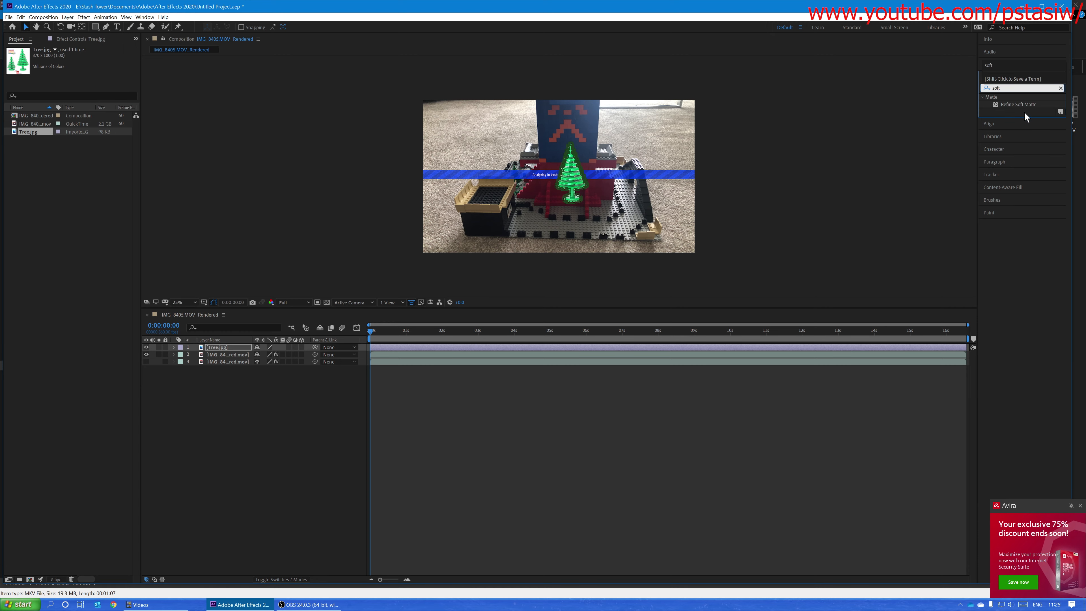
click(1030, 106)
drag(1031, 106, 233, 349)
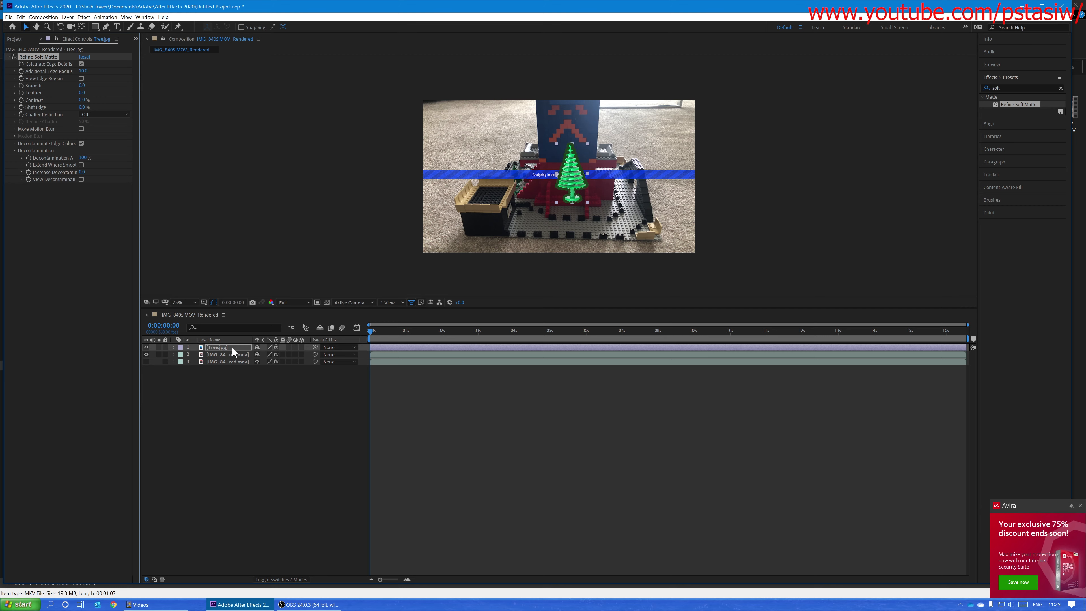
double_click(231, 347)
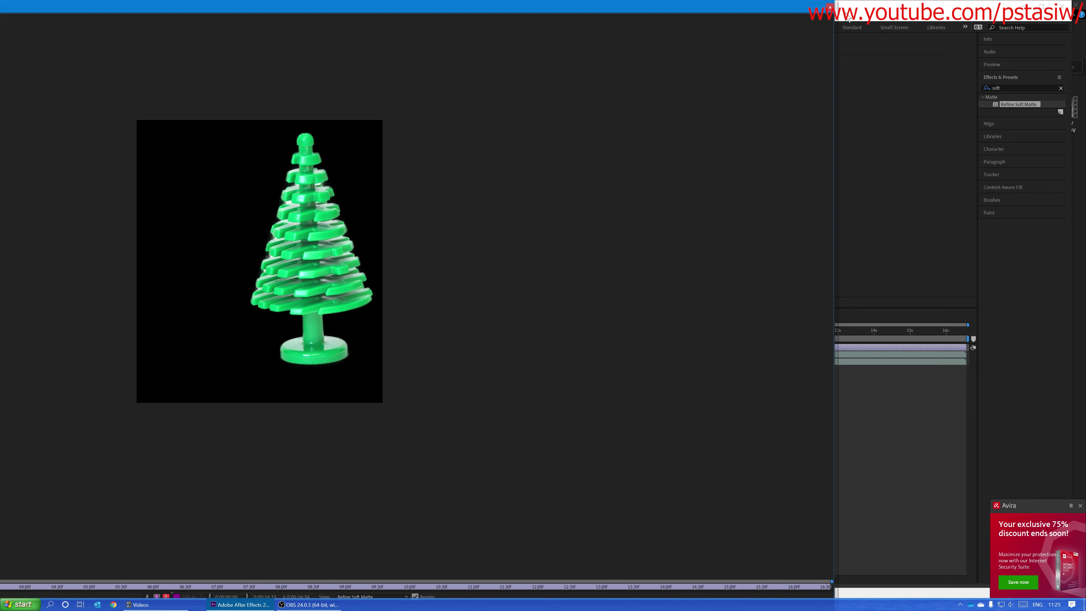
click(830, 7)
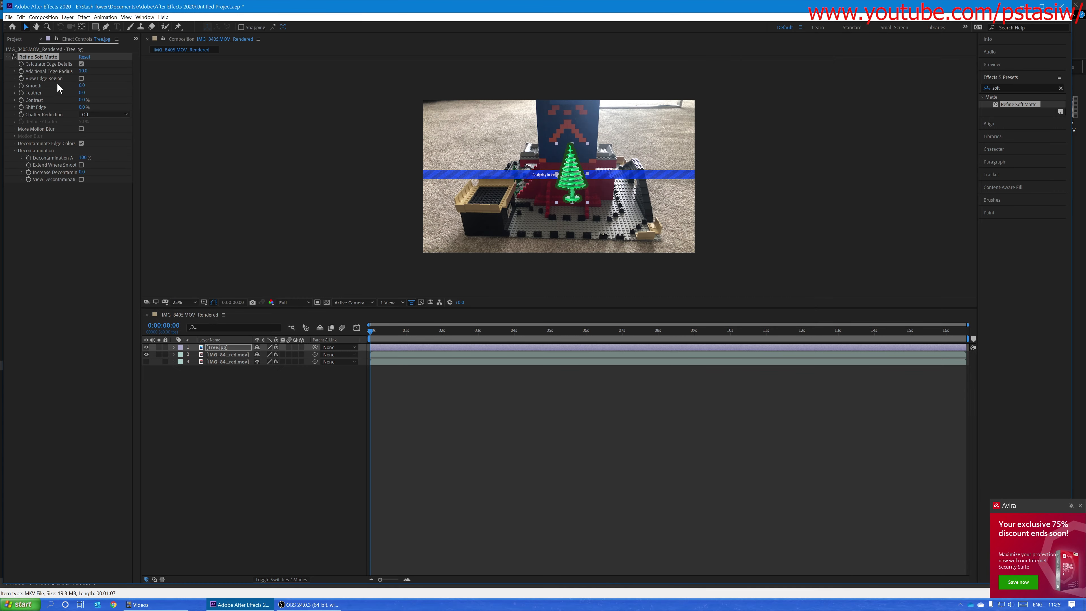
Step: Try a Refine Soft Matte Additional Edge Radius of 1 and check the tree cutout's edges in the layer viewer
click(94, 75)
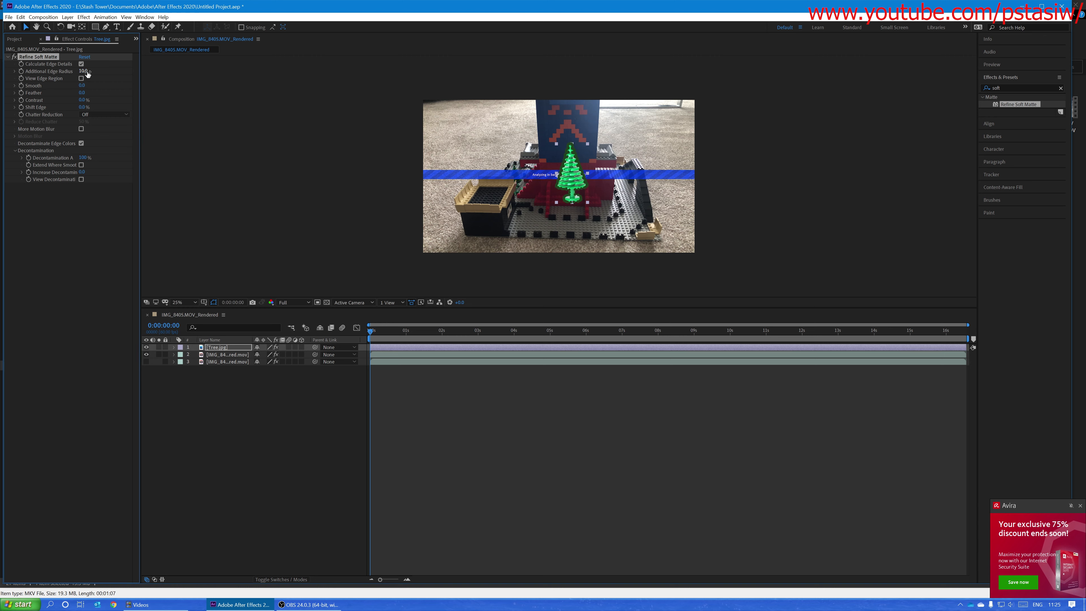
click(86, 72)
text(1)
key(Return)
double_click(231, 346)
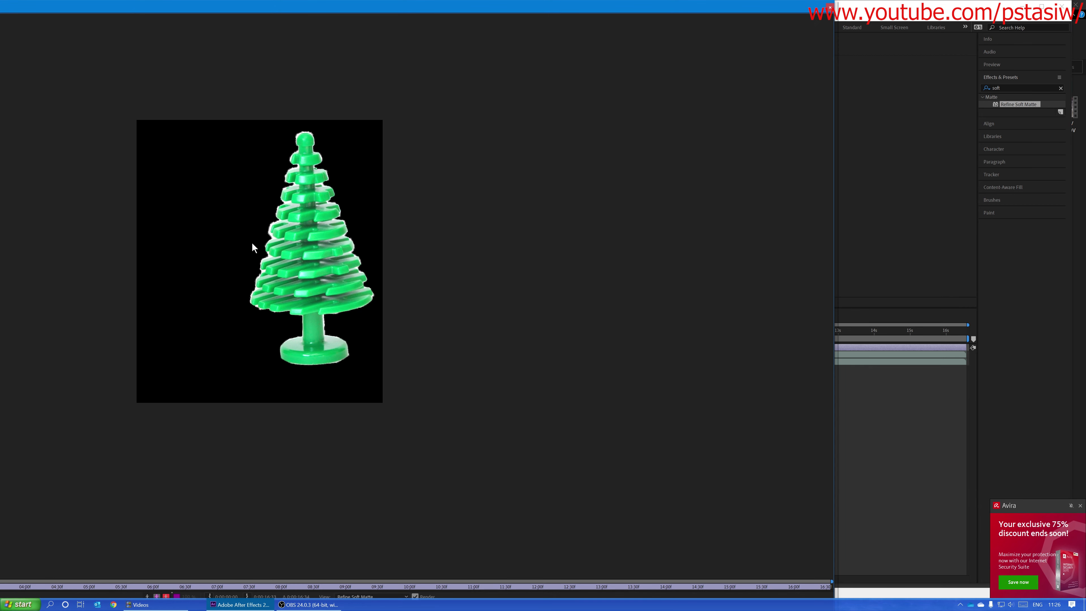
click(830, 7)
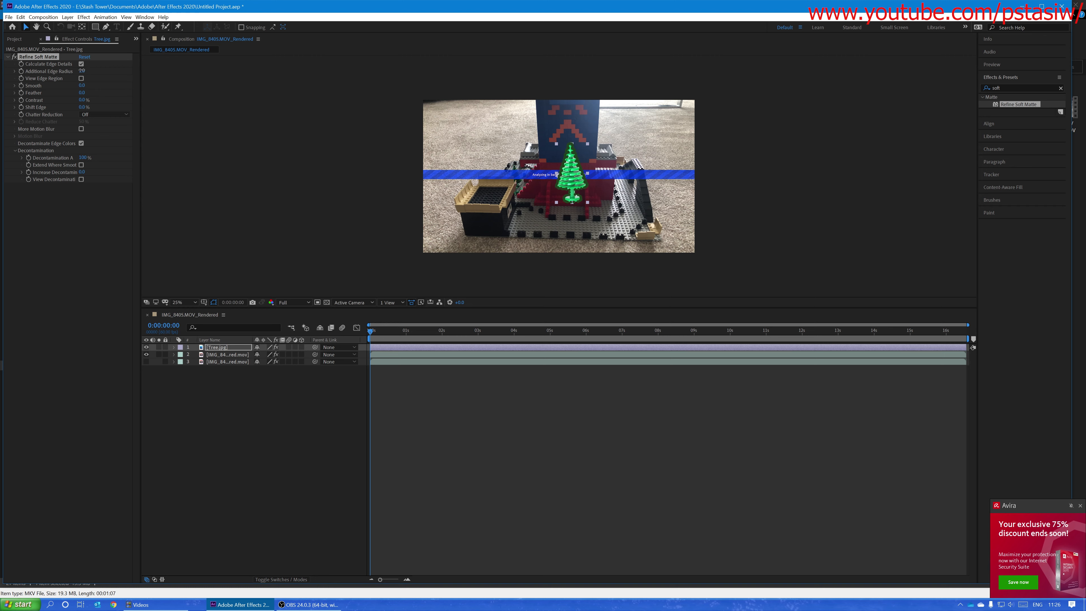
Step: Set the Additional Edge Radius to 10 and inspect the tree cutout in the layer viewer, moved clear of the effect settings
click(81, 69)
text(10)
key(Return)
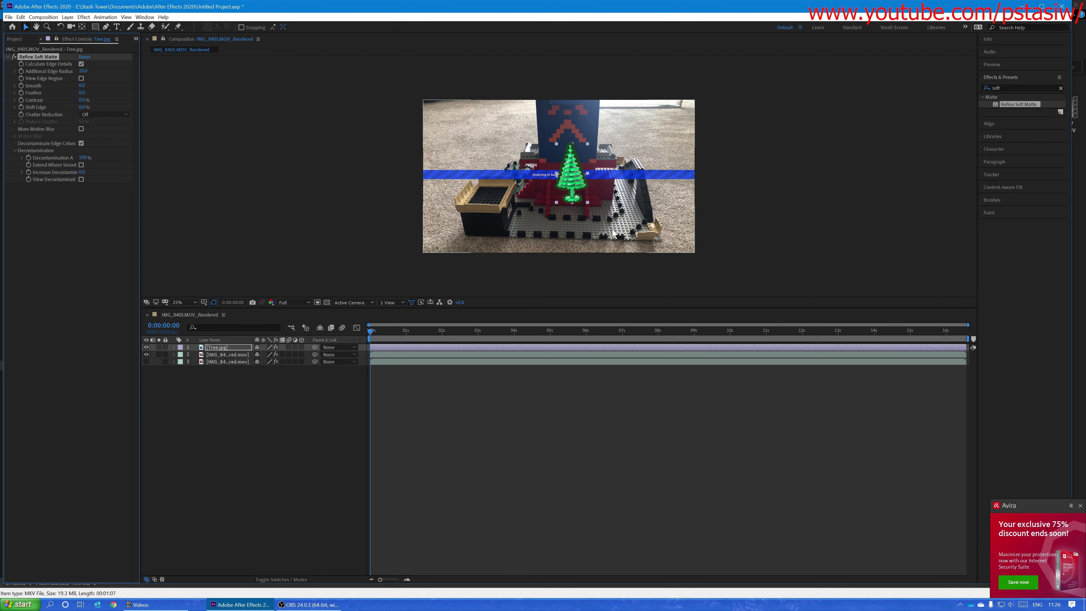
double_click(230, 347)
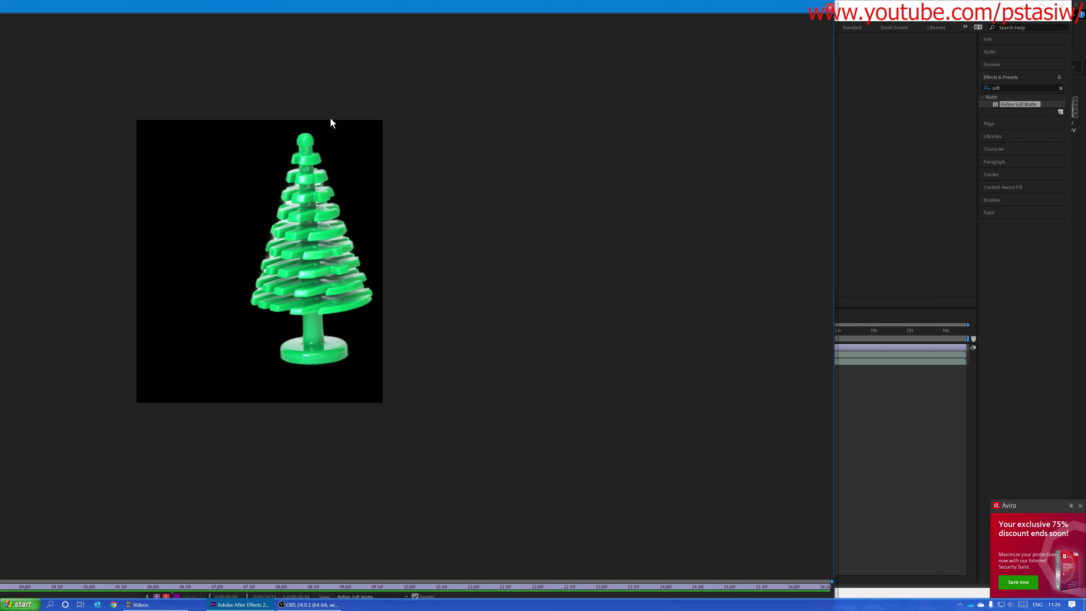
double_click(433, 10)
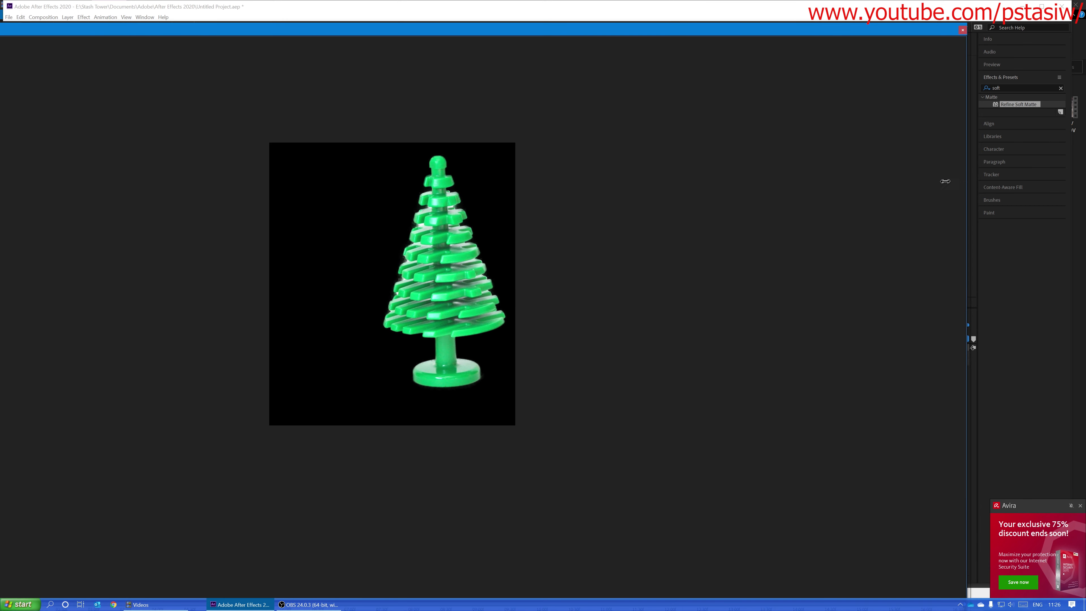
drag(946, 181, 488, 128)
drag(318, 33, 748, 25)
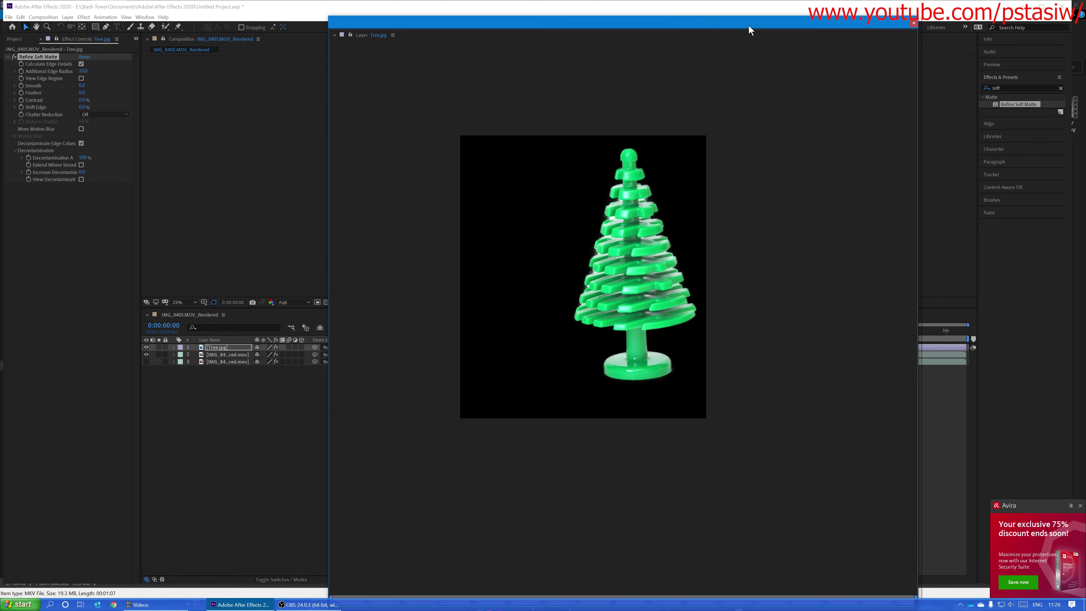
Step: Close the layer viewer and move the Tree.jpg layer's anchor point down to the tree's base with the Pan Behind tool
click(83, 27)
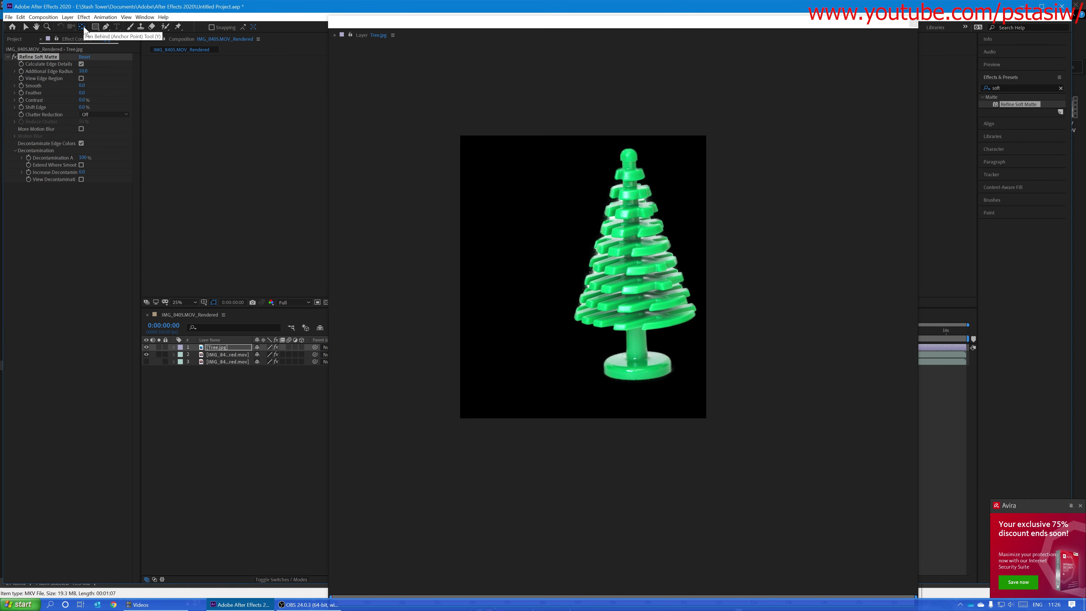
click(916, 24)
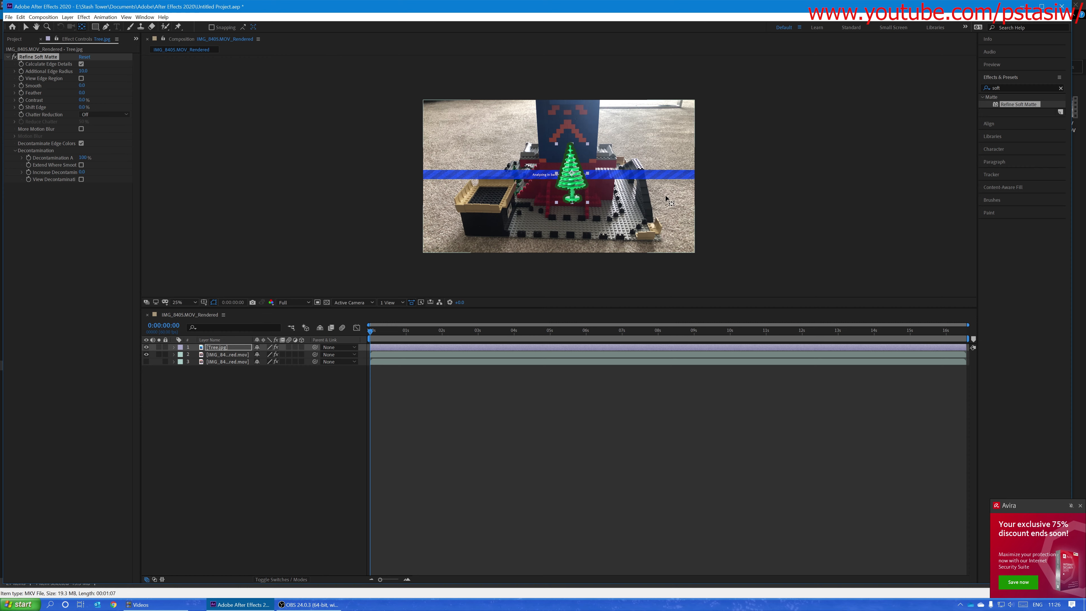
scroll(584, 193, up, 4)
scroll(583, 191, down, 2)
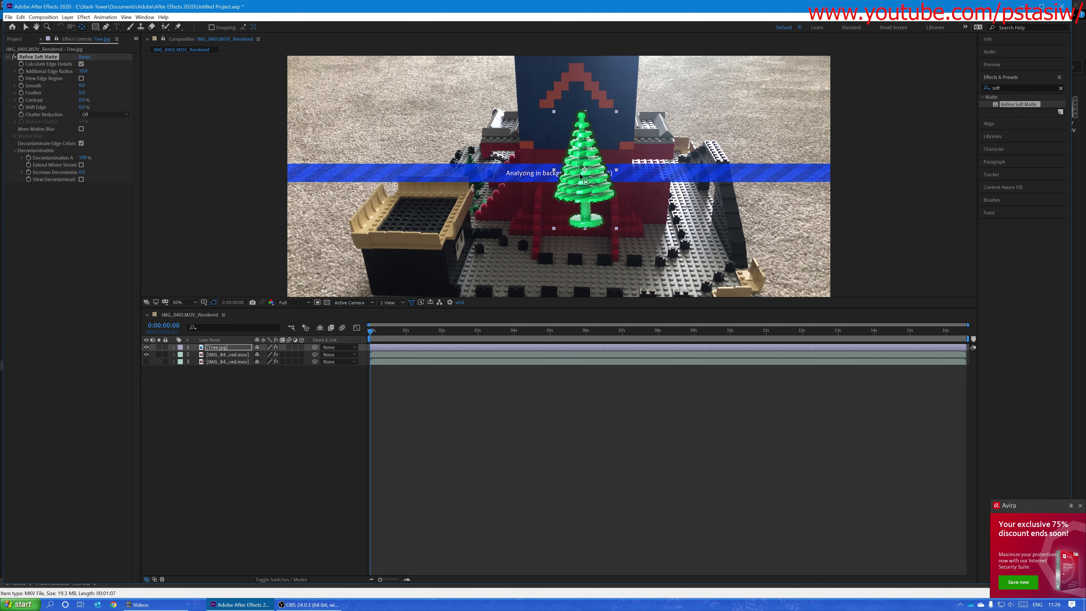
drag(585, 171, 584, 215)
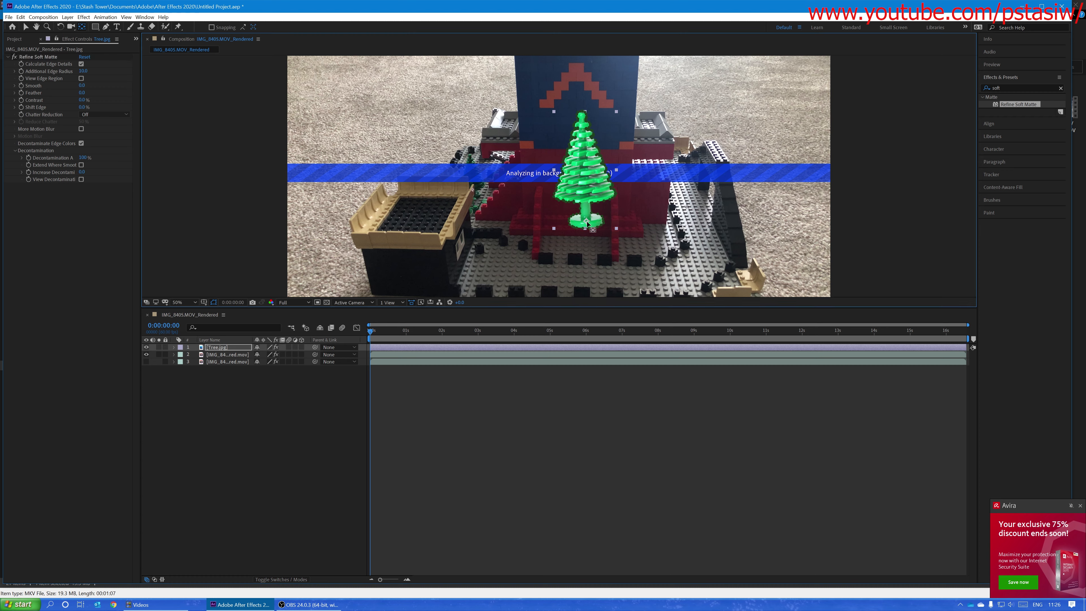
click(26, 27)
Step: Reveal the Tree.jpg layer's Transform properties and turn it into a 3D layer
click(216, 347)
click(215, 377)
click(213, 348)
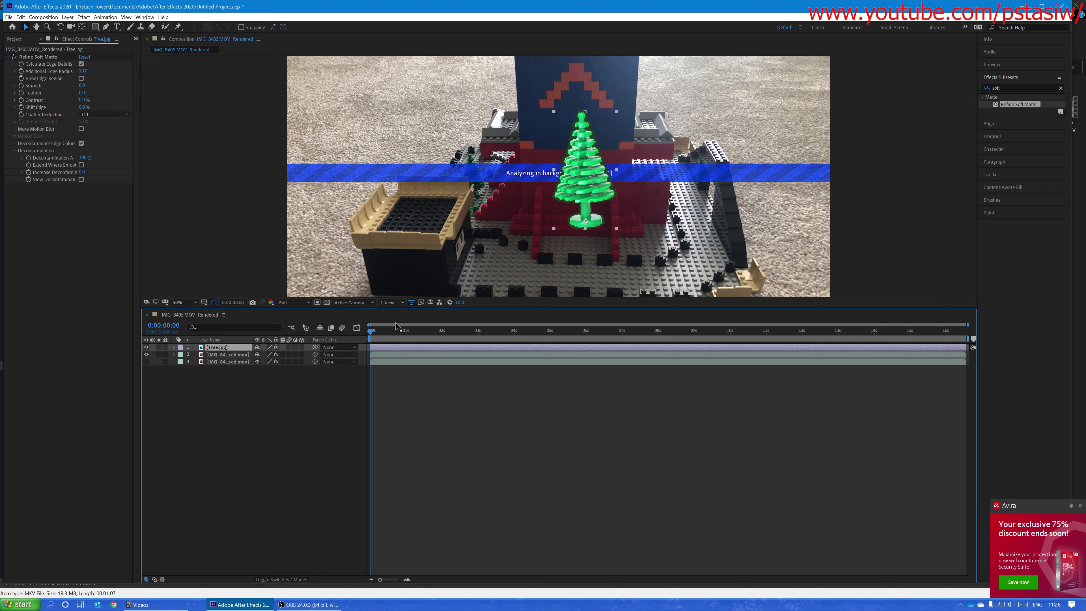
click(173, 347)
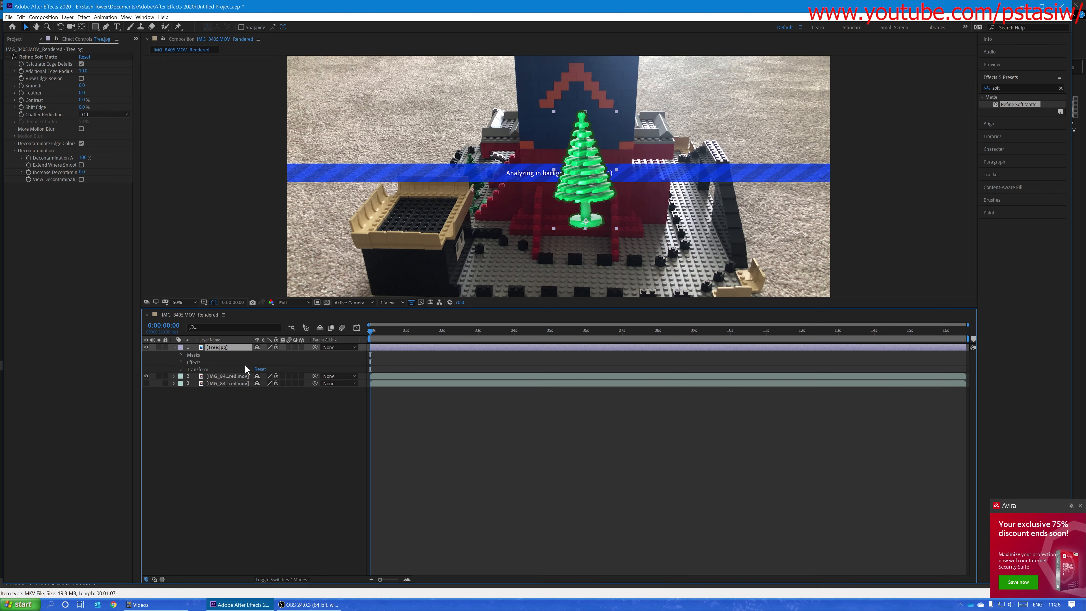
click(182, 368)
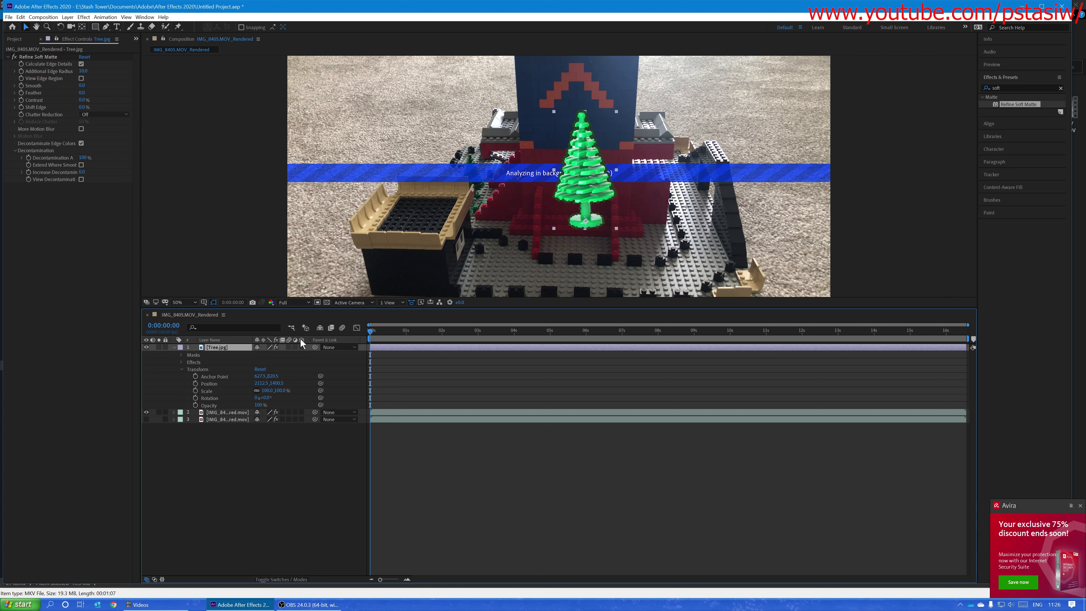
click(301, 346)
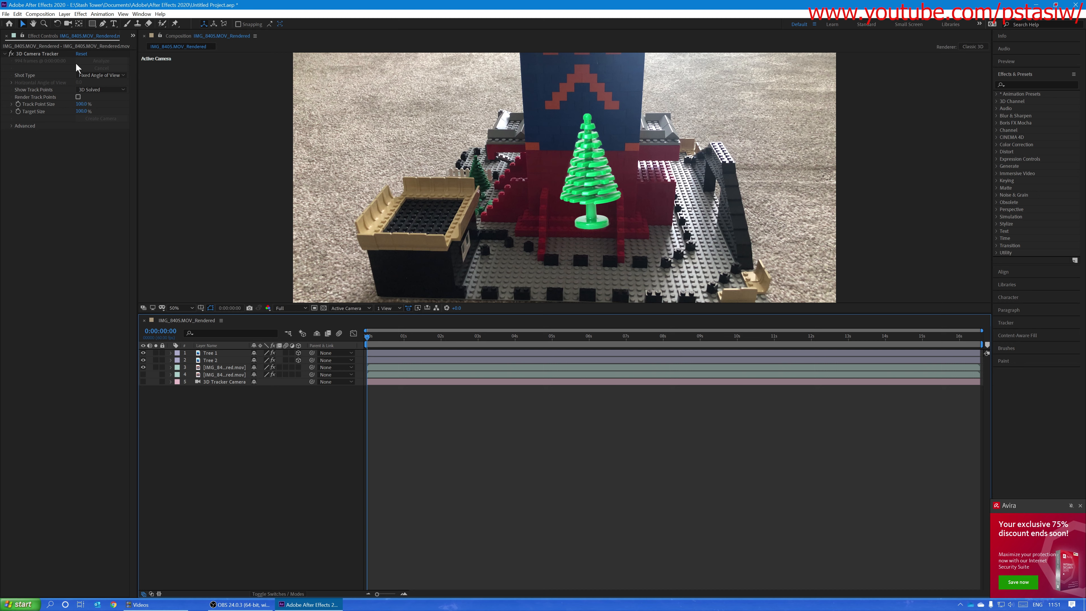
Step: Show the 3D Camera Tracker's solved track points over the visible footage layer and look at the targets on the carpet
click(39, 54)
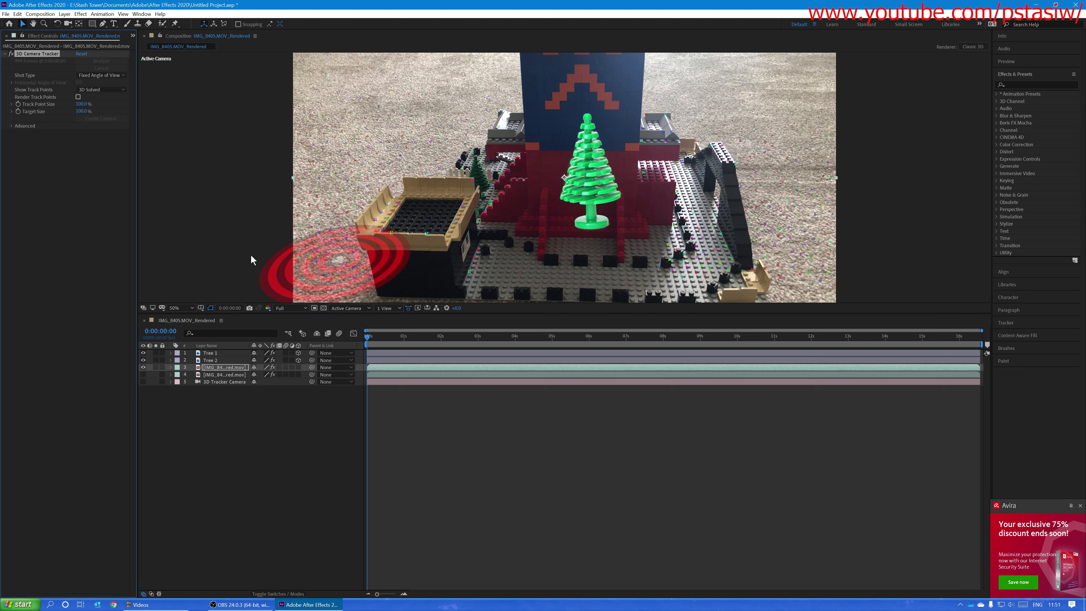
click(231, 389)
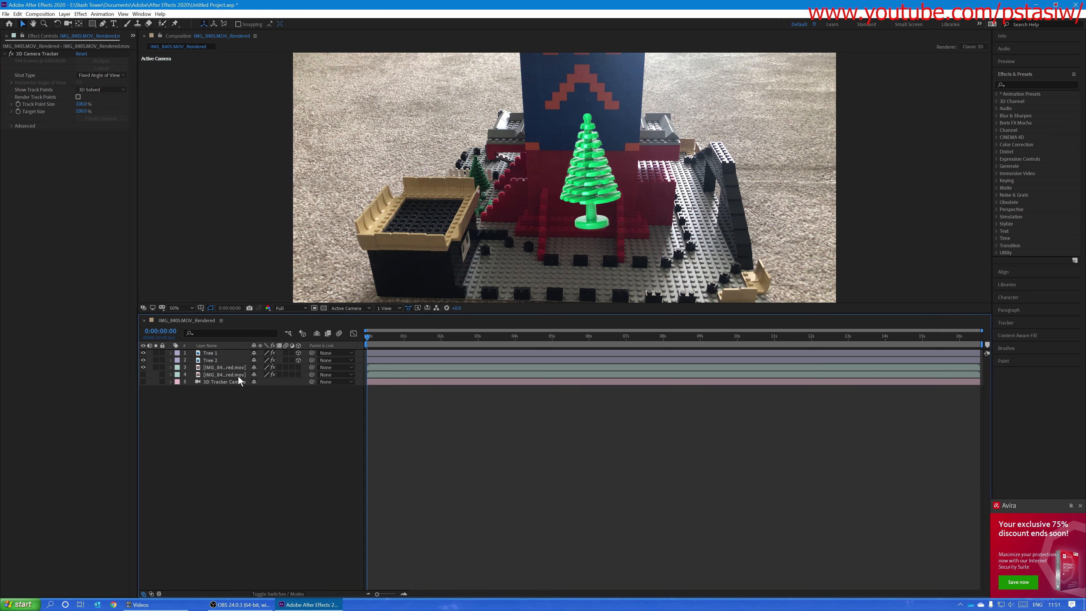
click(216, 367)
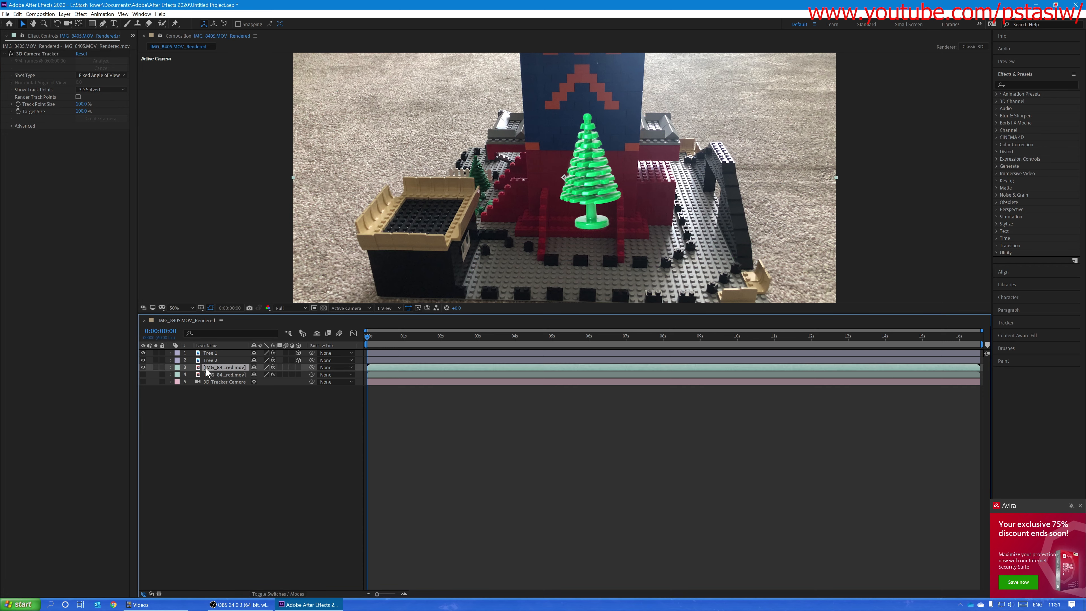
click(40, 55)
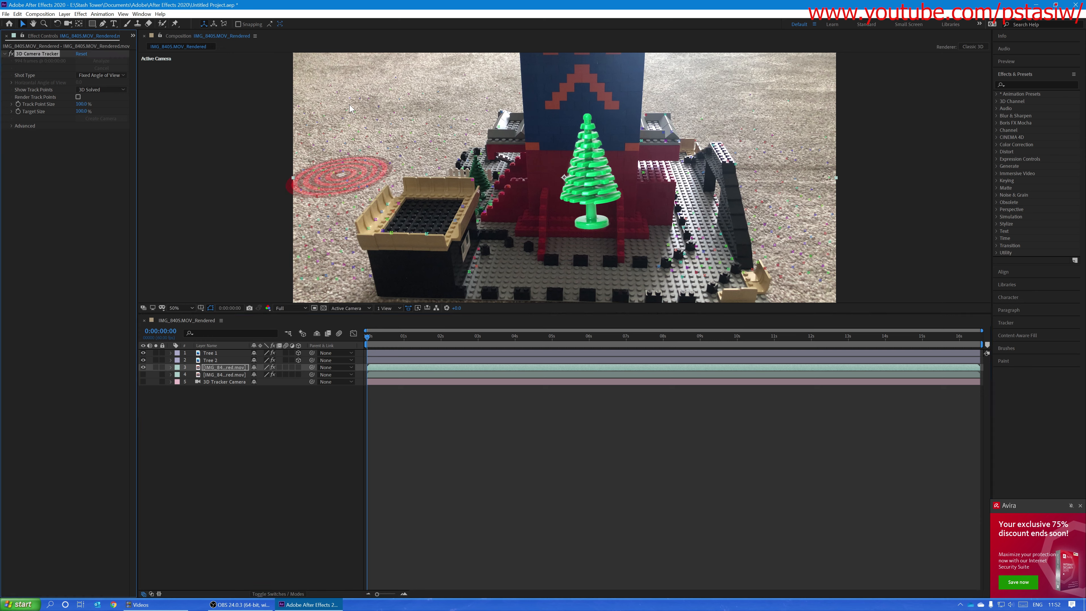
click(208, 386)
Step: Rename the hidden footage layer that carries the box outline and the Mocha AE effect as Mask
click(228, 374)
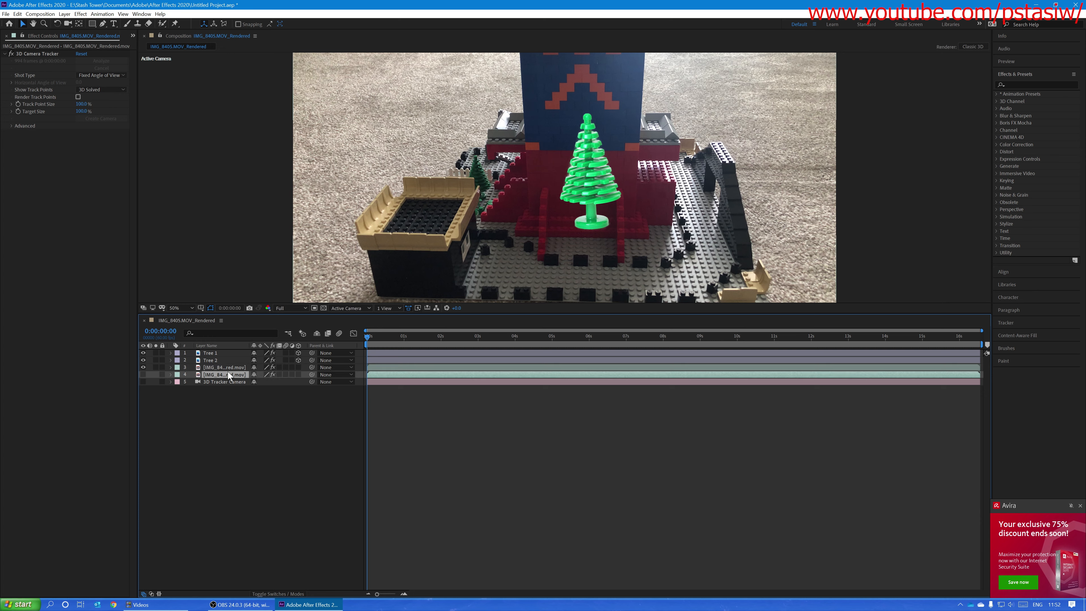
text(Mask)
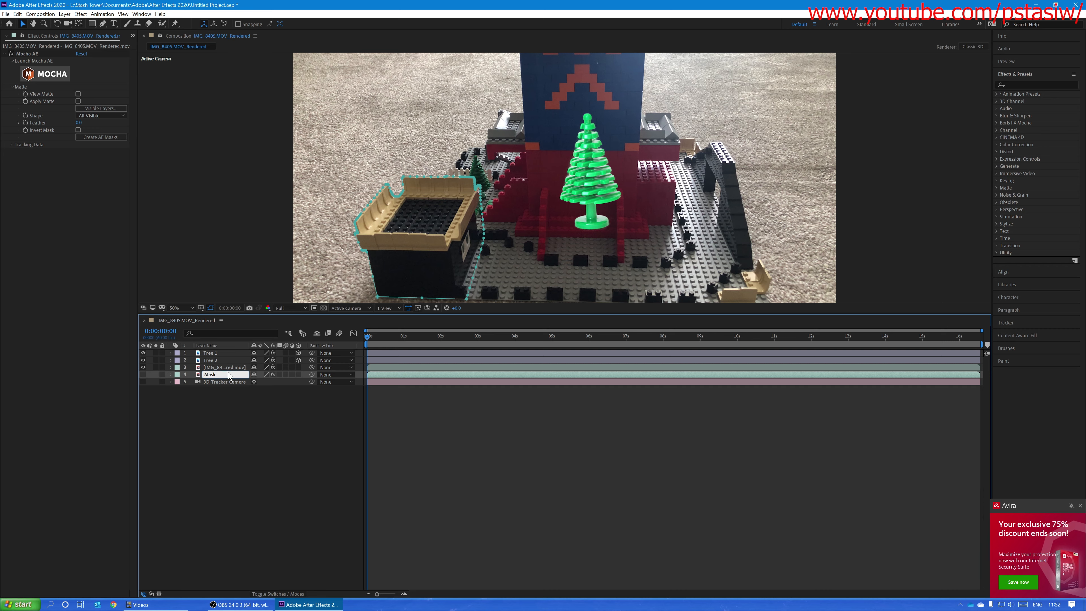
key(Return)
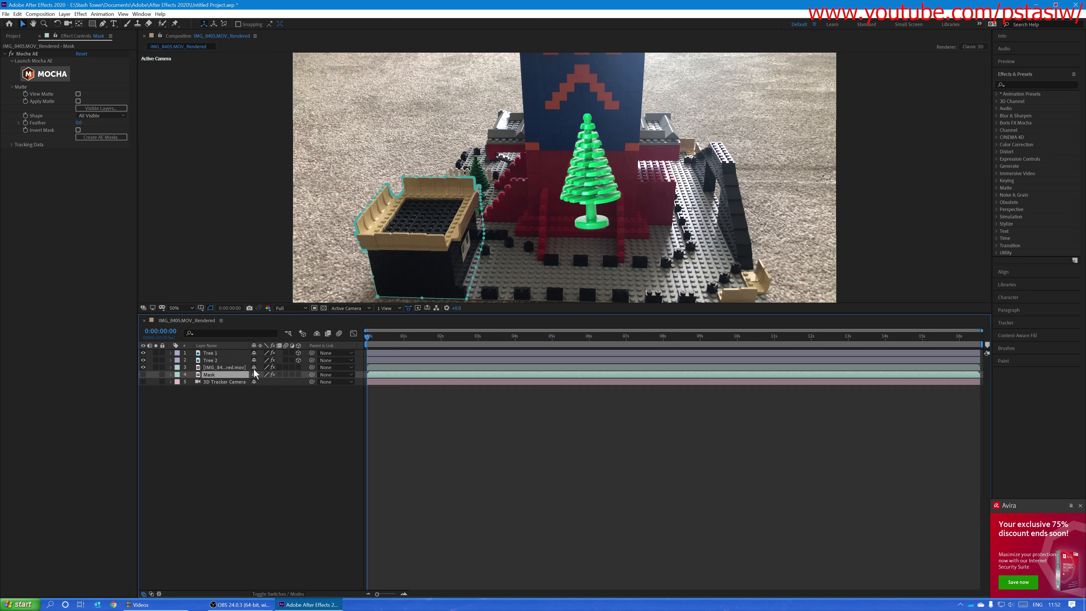
Step: Rename the footage layer that carries the 3D Camera Tracker effect as 3D Camera Footage
click(226, 368)
key(Return)
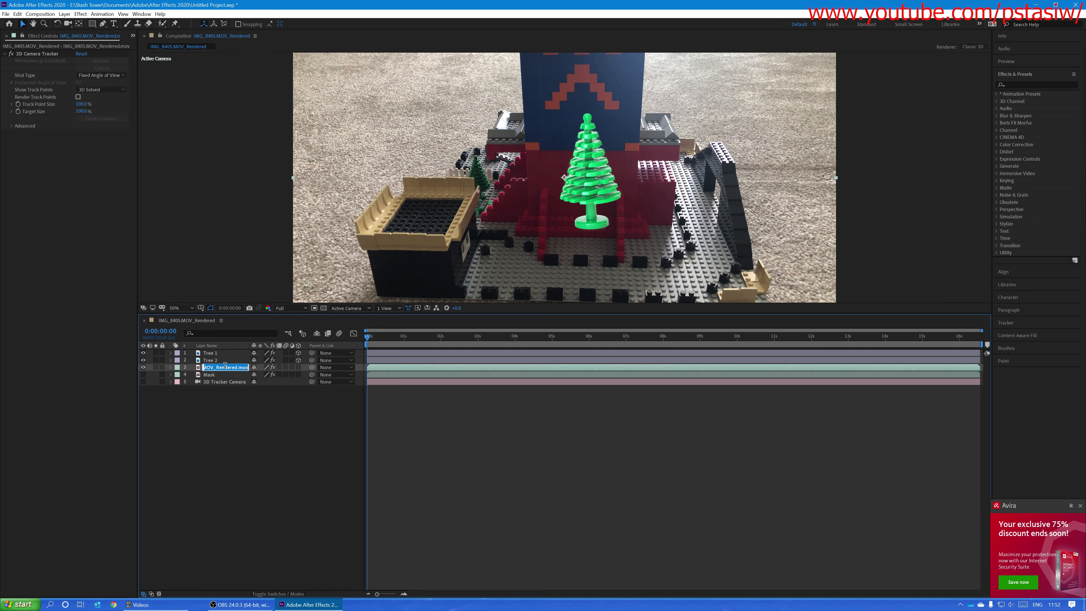
text(3D Camera Footage)
key(Return)
Step: Delete the 3D Tracker Camera layer and create a new camera from the 3D Camera Footage layer's tracker effect
click(218, 382)
key(Delete)
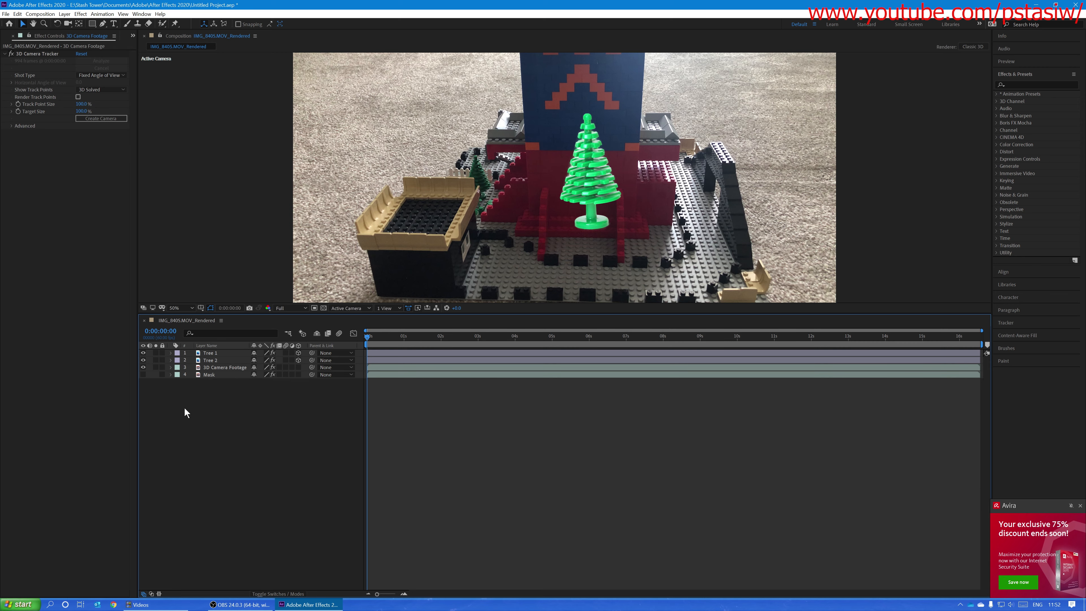
click(234, 366)
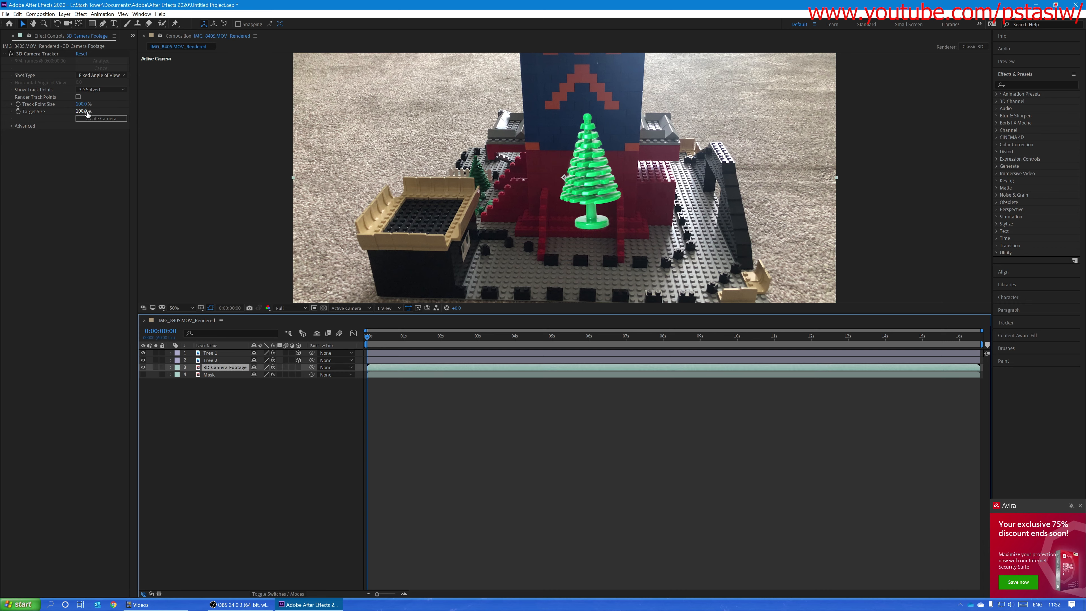
click(109, 118)
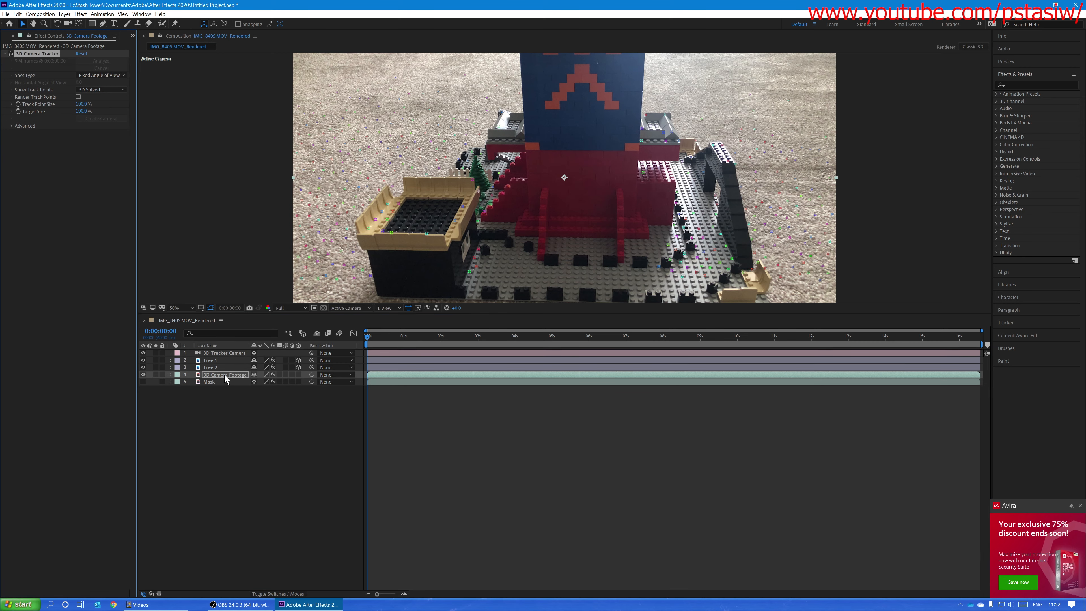
Step: Move the 3D Tracker Camera layer to the end of the layer stack, below Mask, and switch its visibility off
click(215, 392)
drag(231, 352, 211, 389)
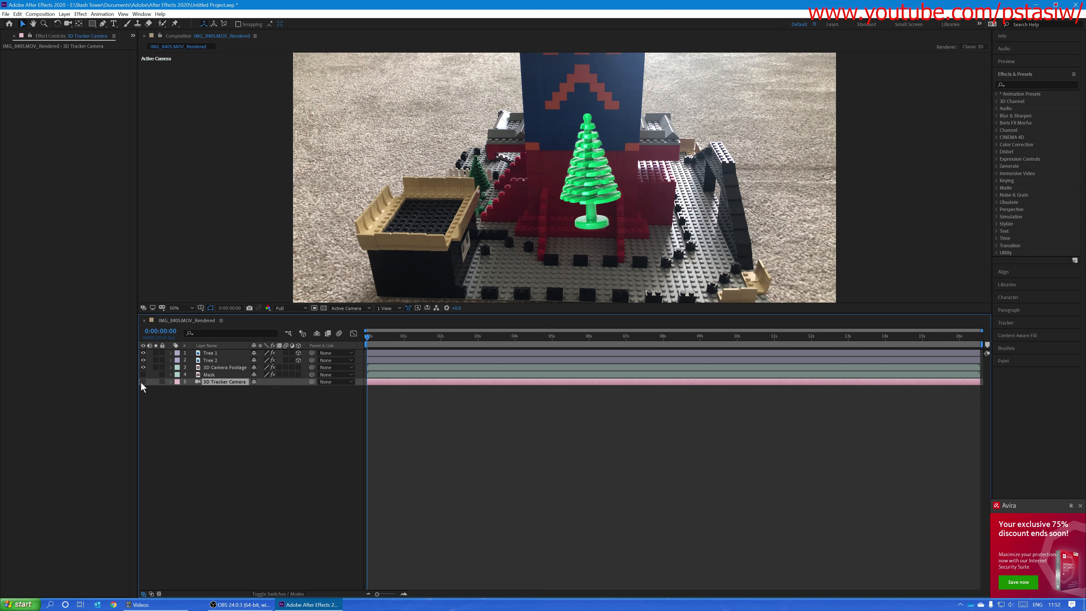
click(142, 386)
click(143, 381)
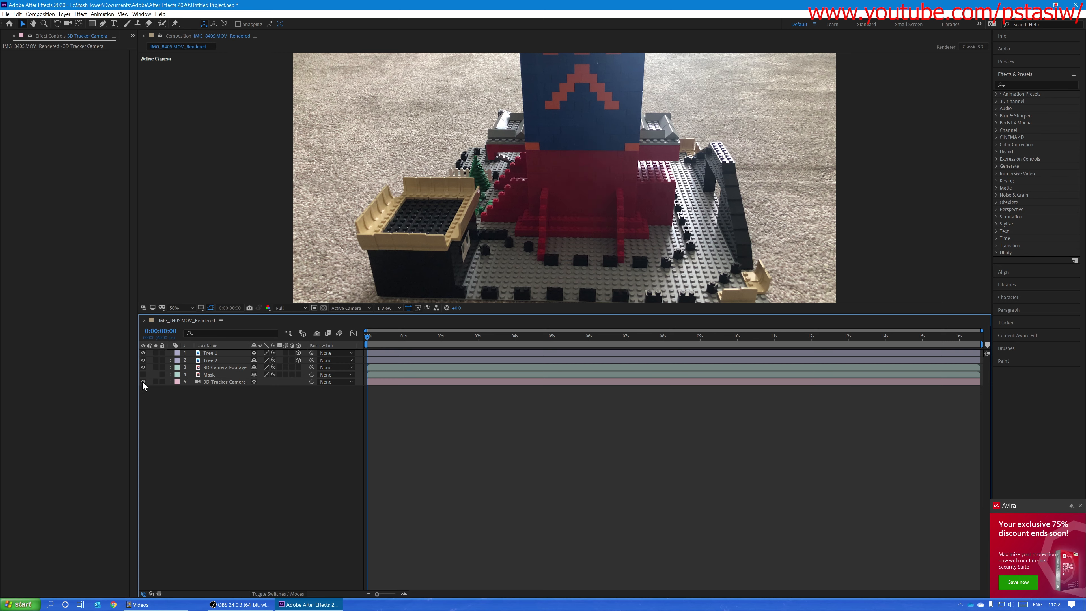
click(143, 382)
Step: From the 3D Camera Footage layer's tracker points, create two nulls on the carpet behind the tan-topped black box, one nearer the tower
click(214, 352)
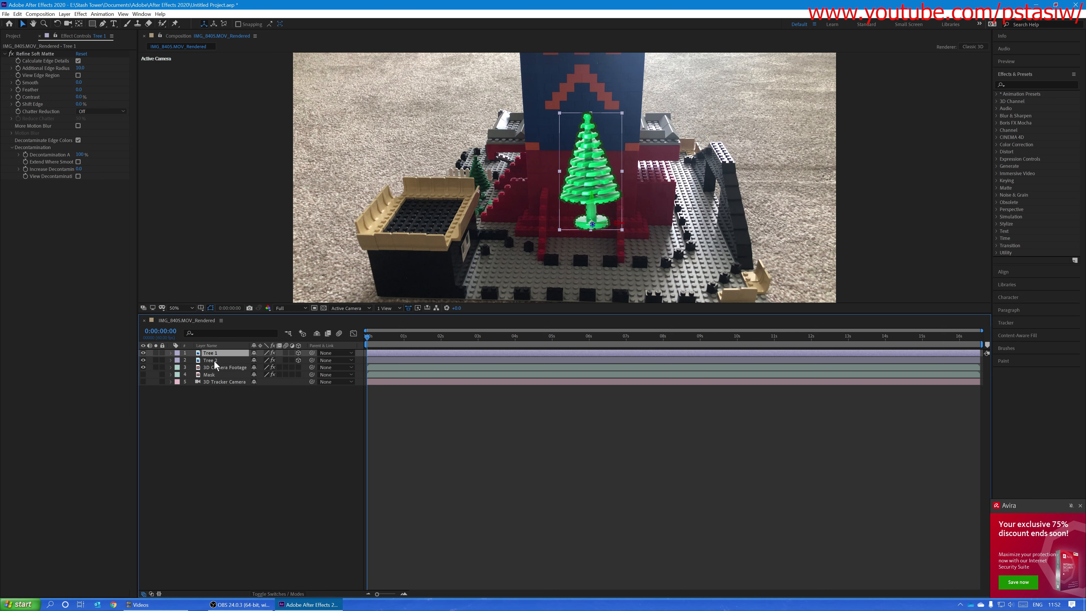
click(214, 360)
click(215, 366)
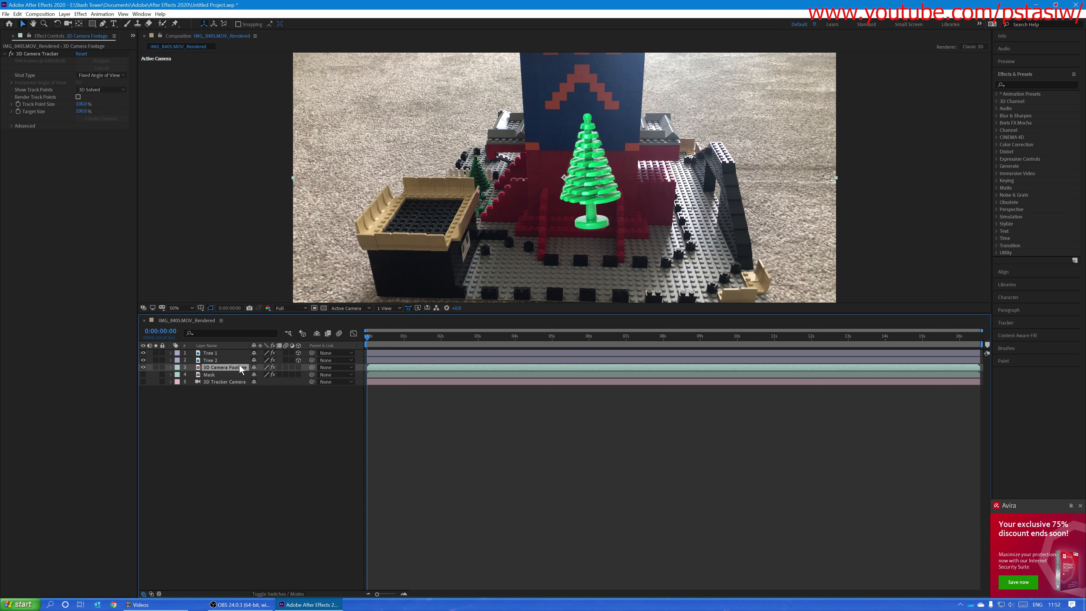
click(47, 53)
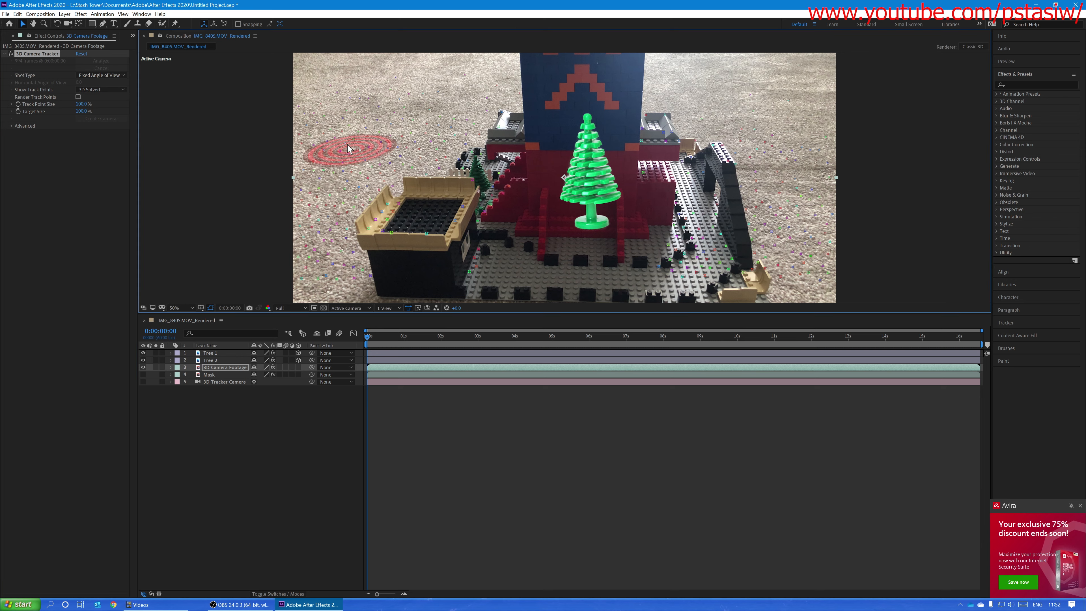
drag(366, 135, 356, 150)
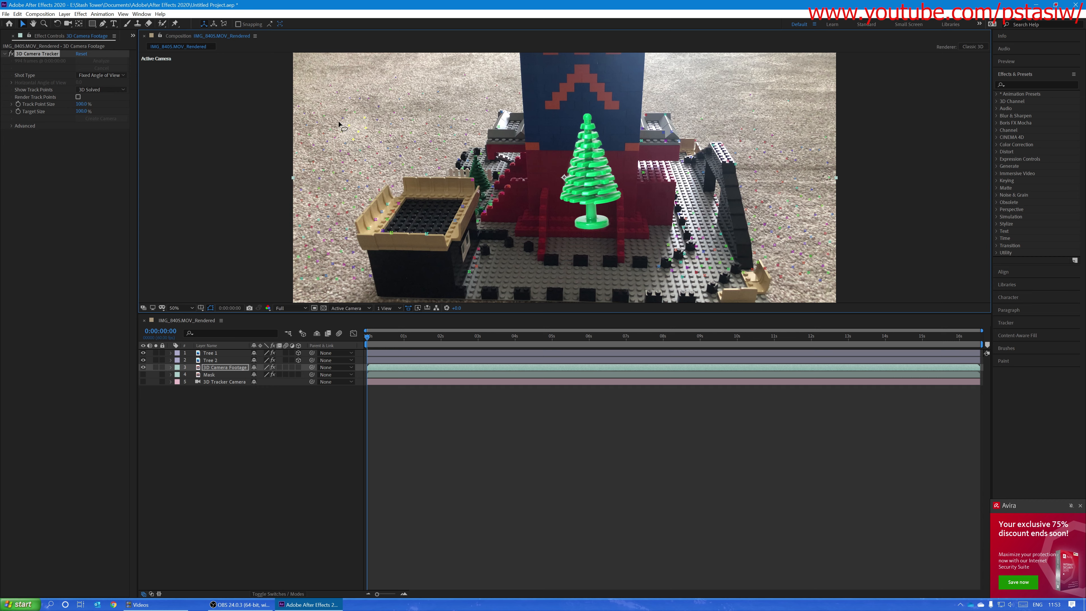
right_click(353, 131)
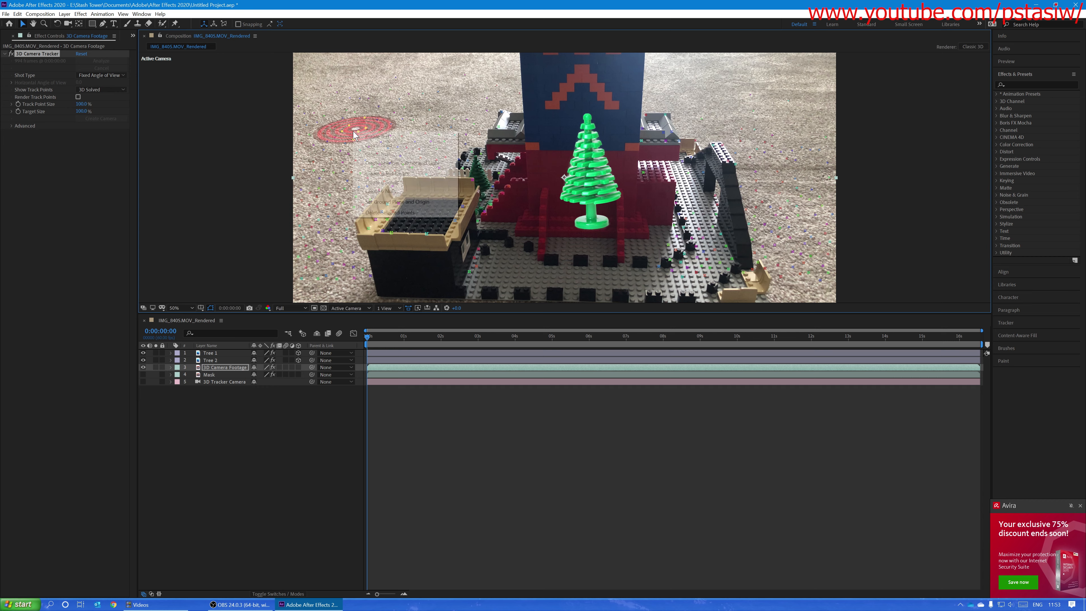
click(345, 117)
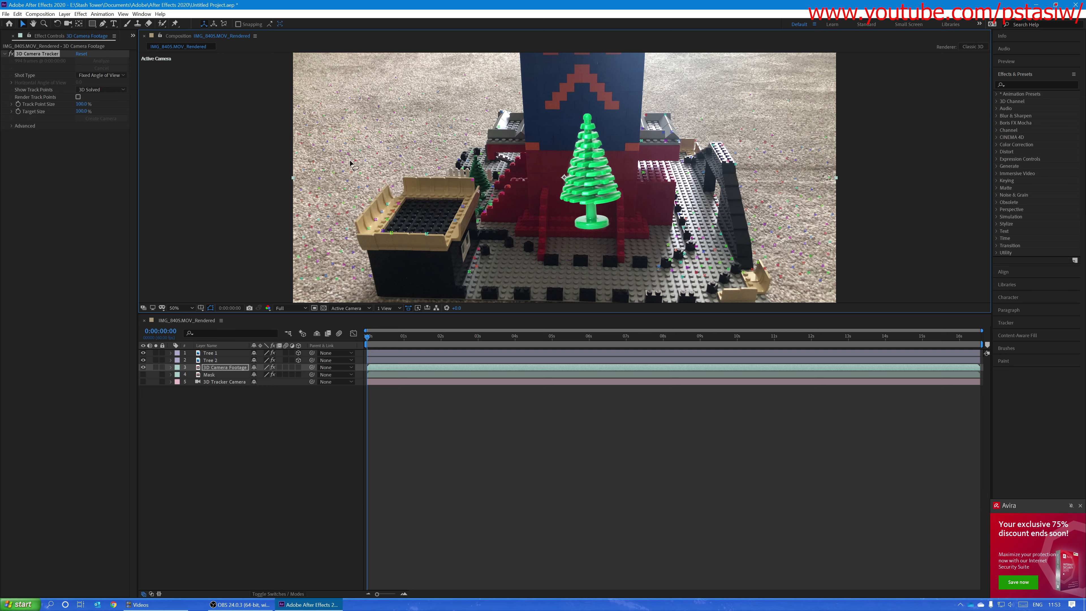
right_click(345, 134)
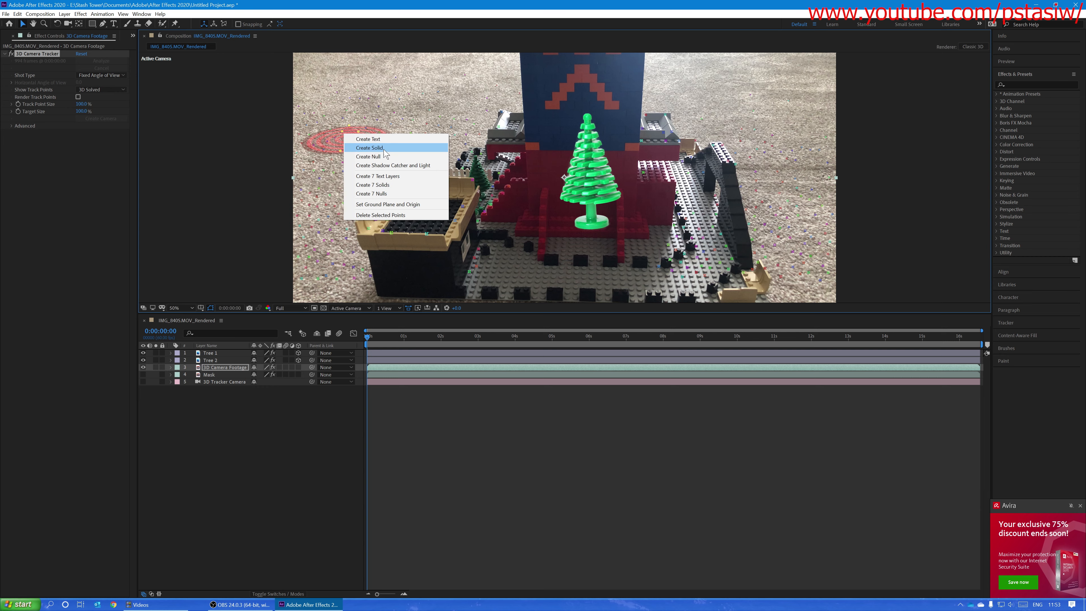
click(373, 157)
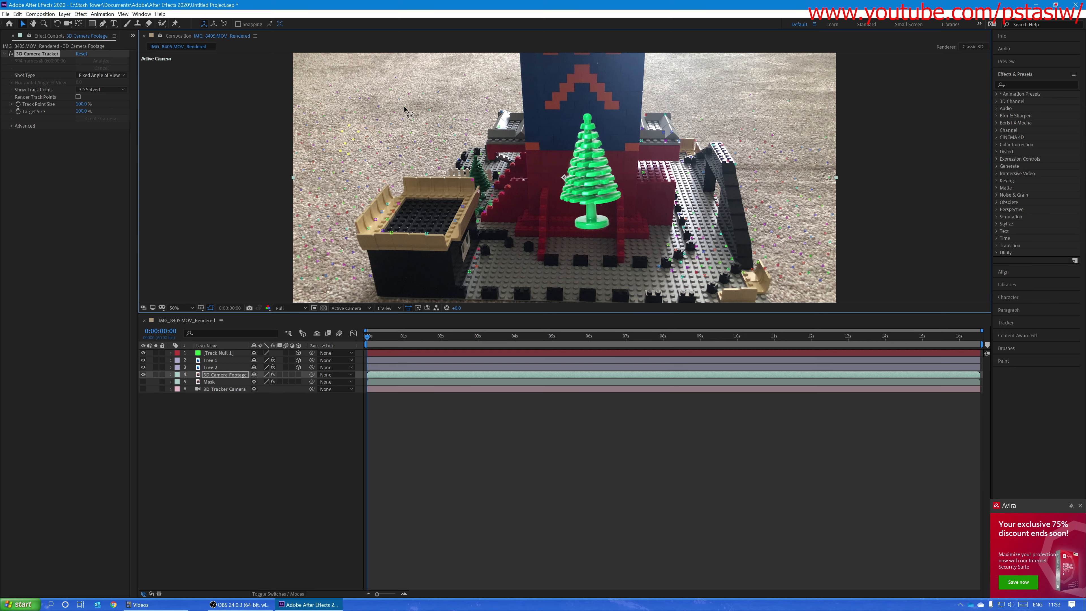
right_click(410, 124)
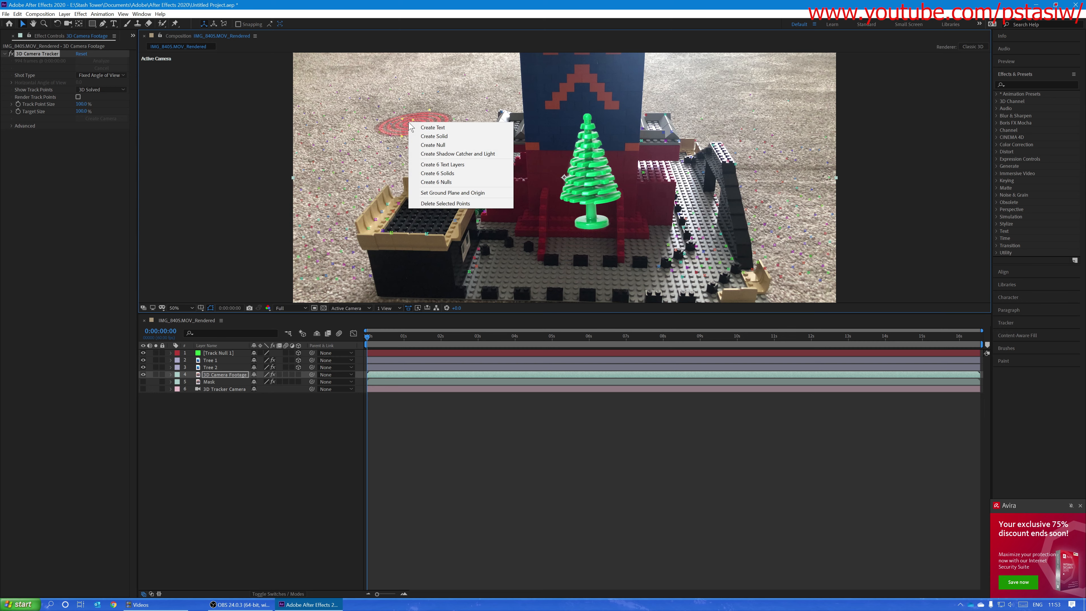
click(432, 145)
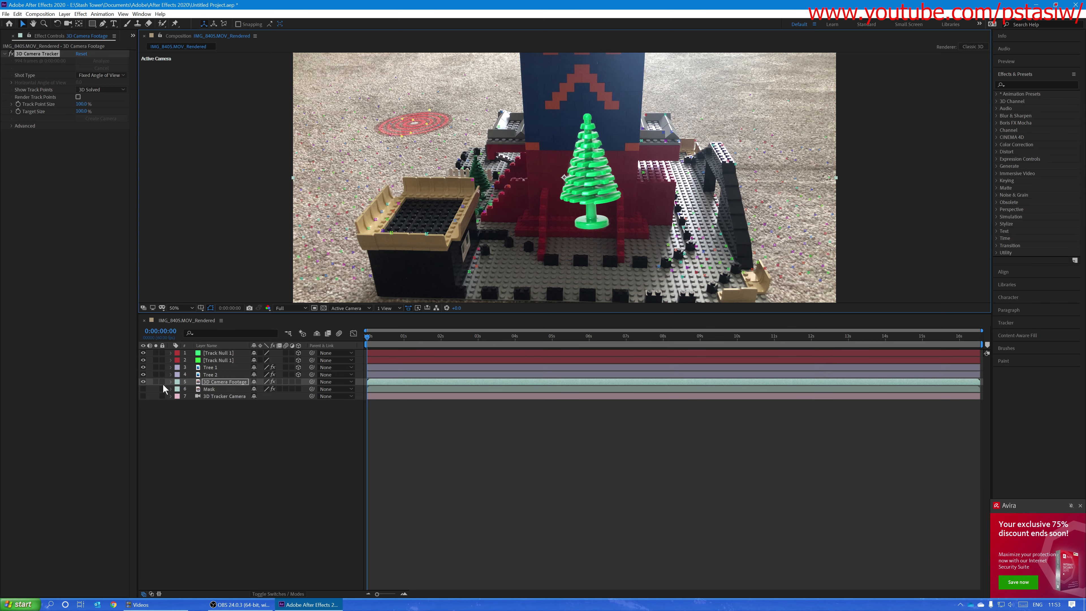
Step: Rename the uppermost track null layer as Null 1 and the one beneath it as Null 2
click(215, 367)
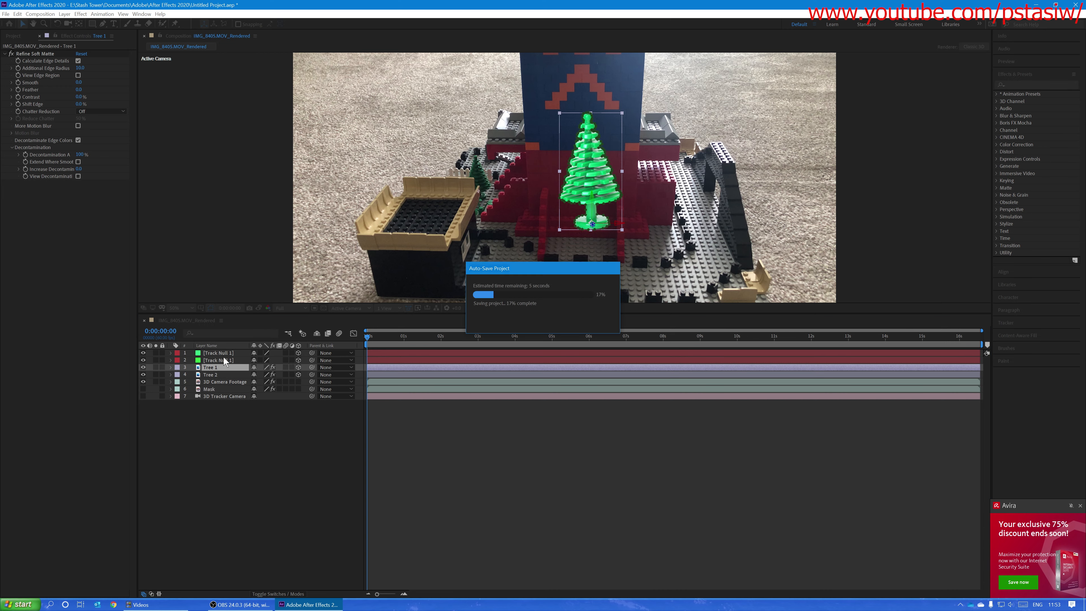
click(216, 353)
key(Return)
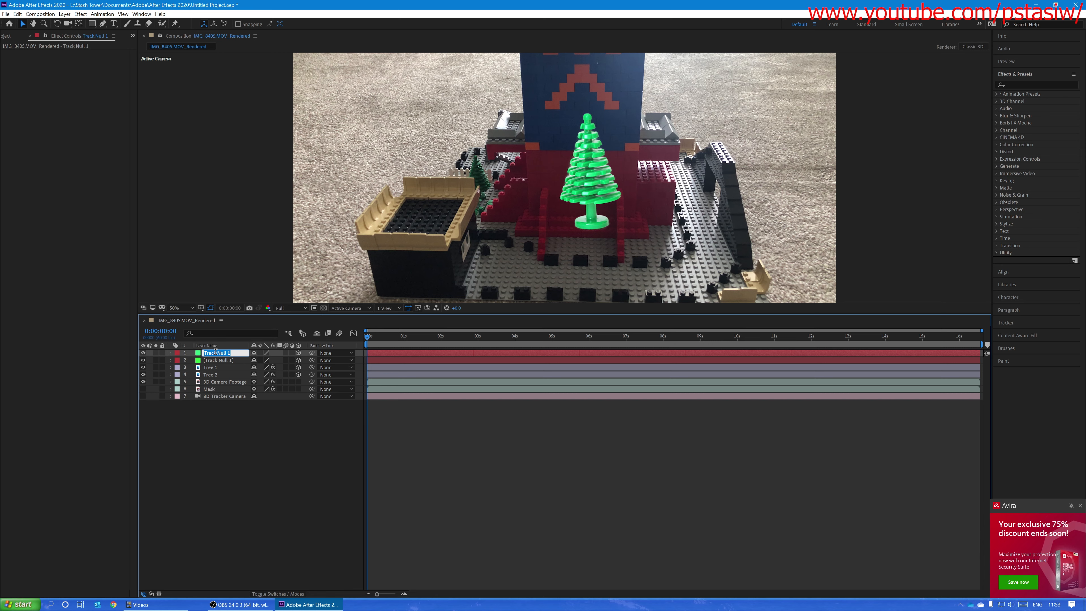
text(N)
key(Return)
click(218, 359)
key(Return)
text(N)
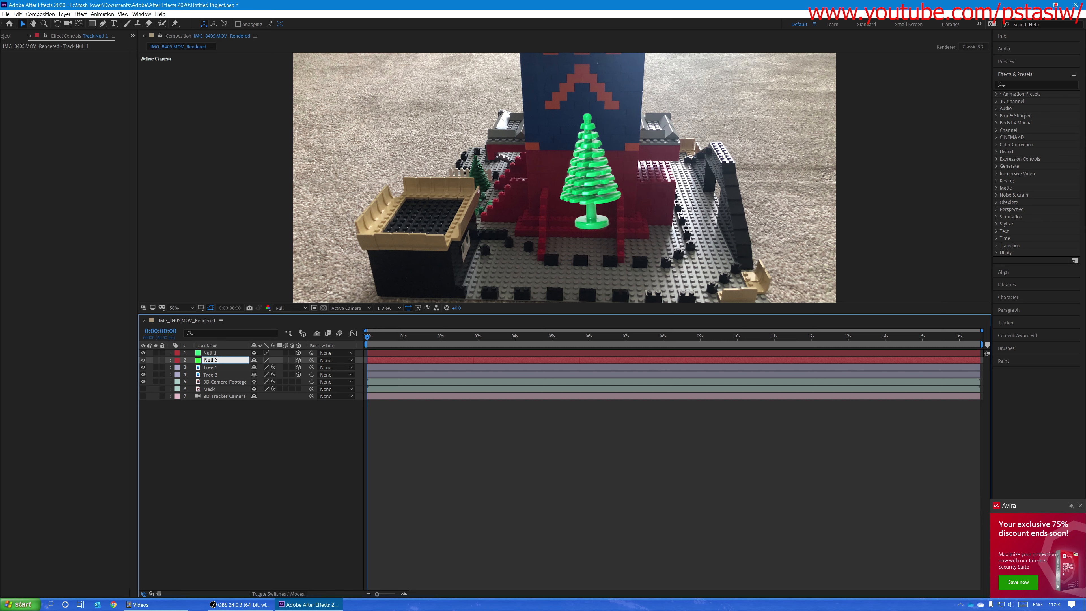
key(Return)
Step: Reveal the Position property of both nulls and both trees, and copy Null 1's position onto Tree 1
click(229, 353)
shift+click(214, 375)
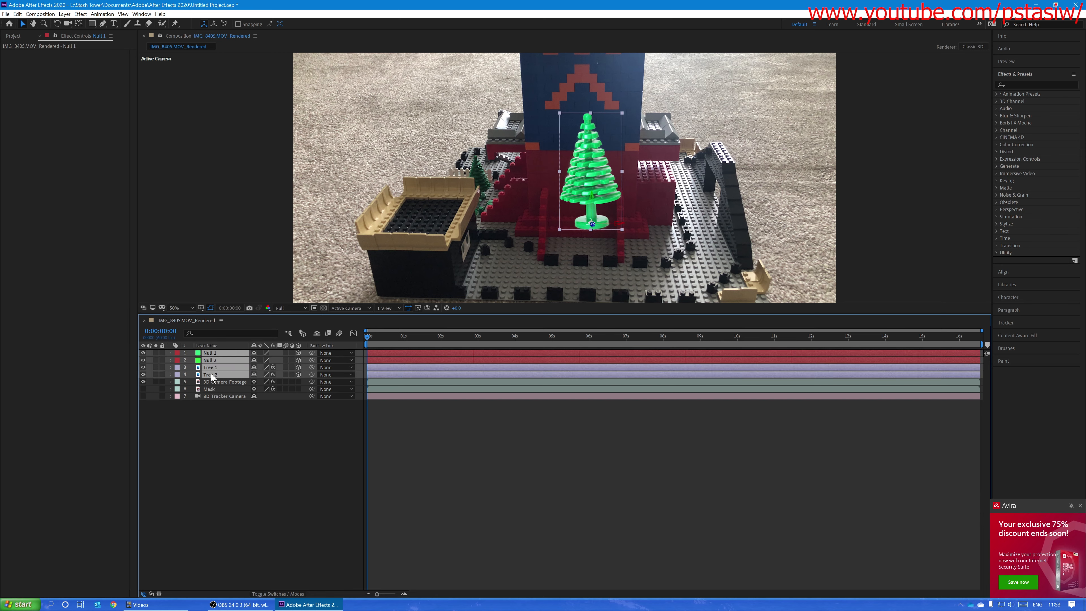
key(p)
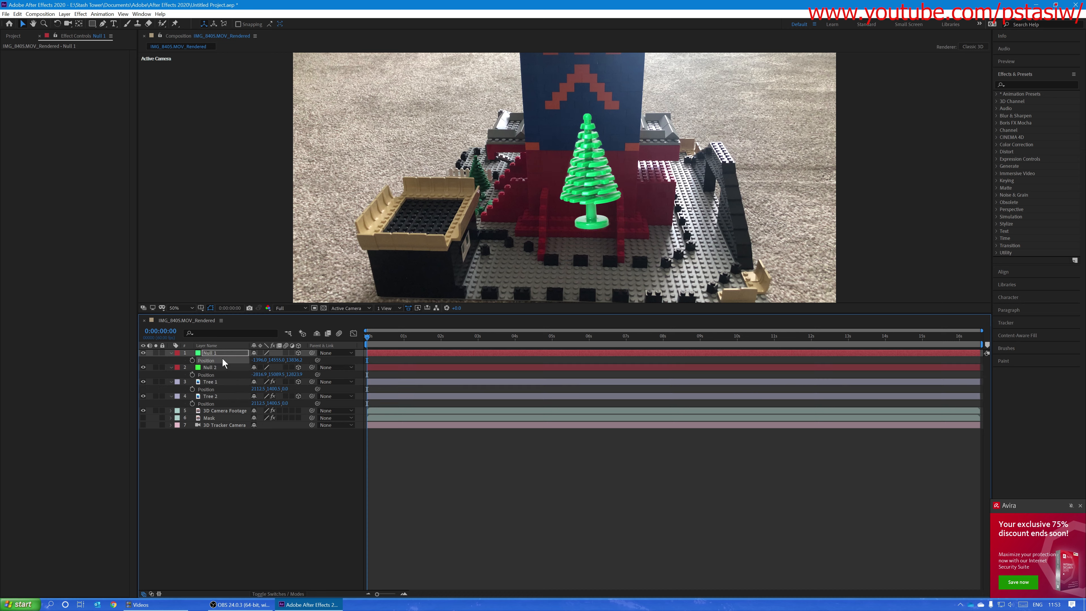
click(218, 387)
click(234, 360)
click(218, 390)
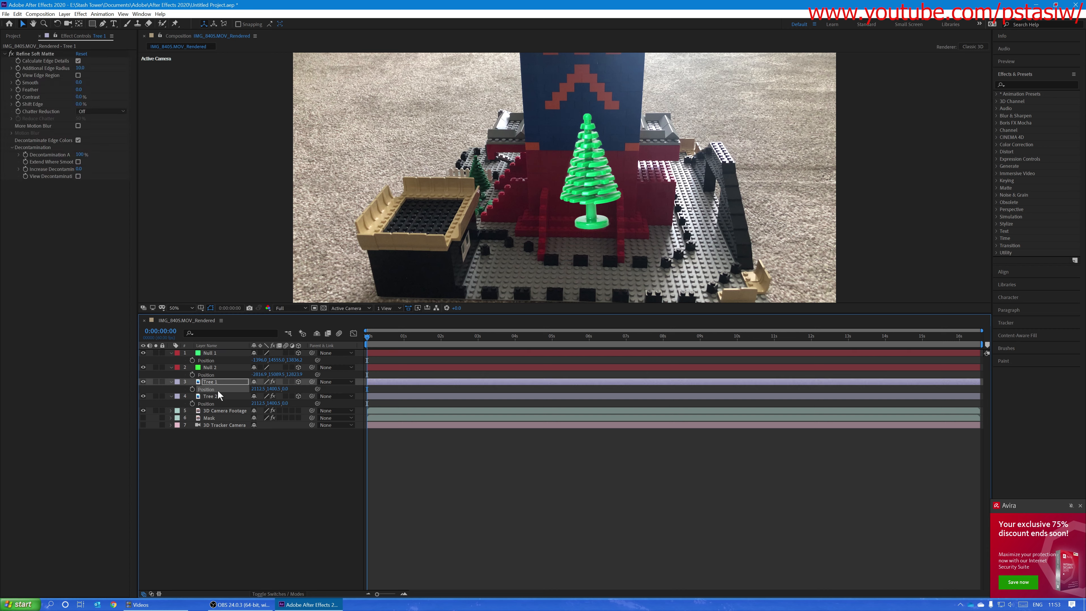
key(ctrl+v)
Step: Copy Null 2's position onto Tree 2
click(229, 375)
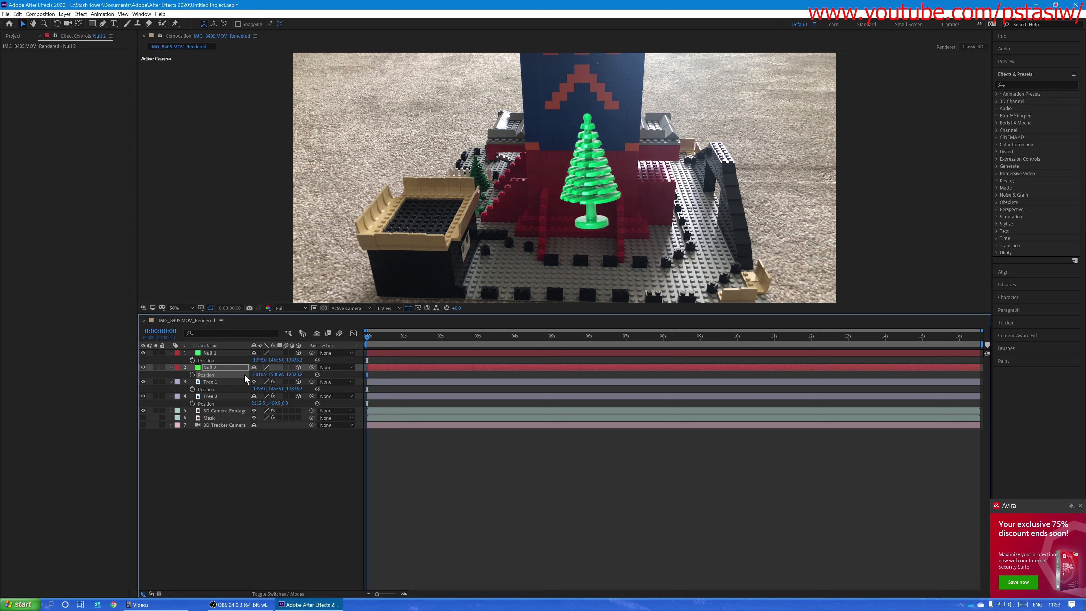
click(216, 404)
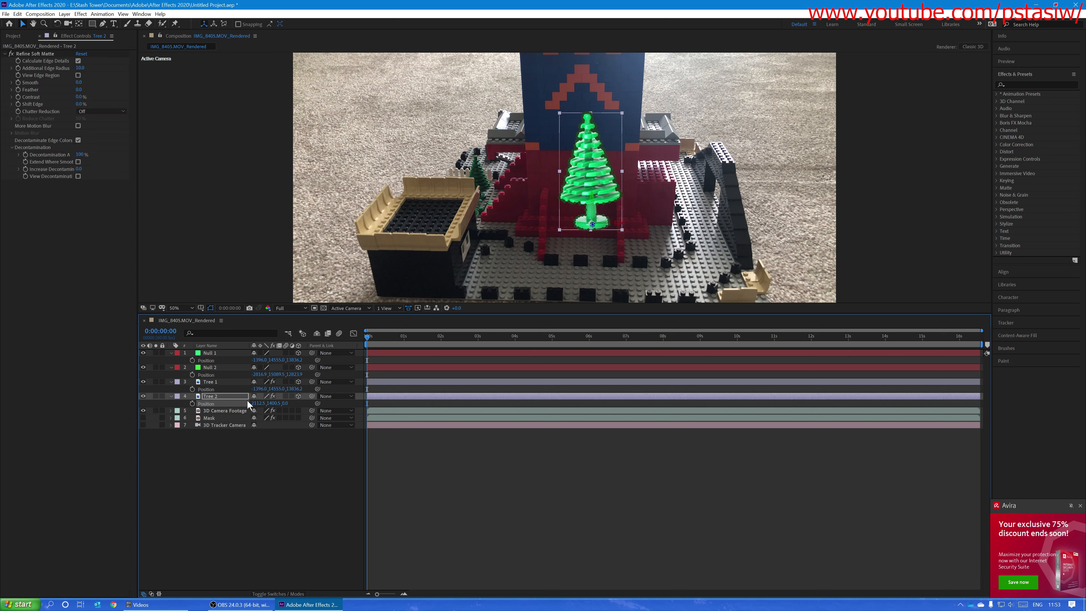
key(ctrl+v)
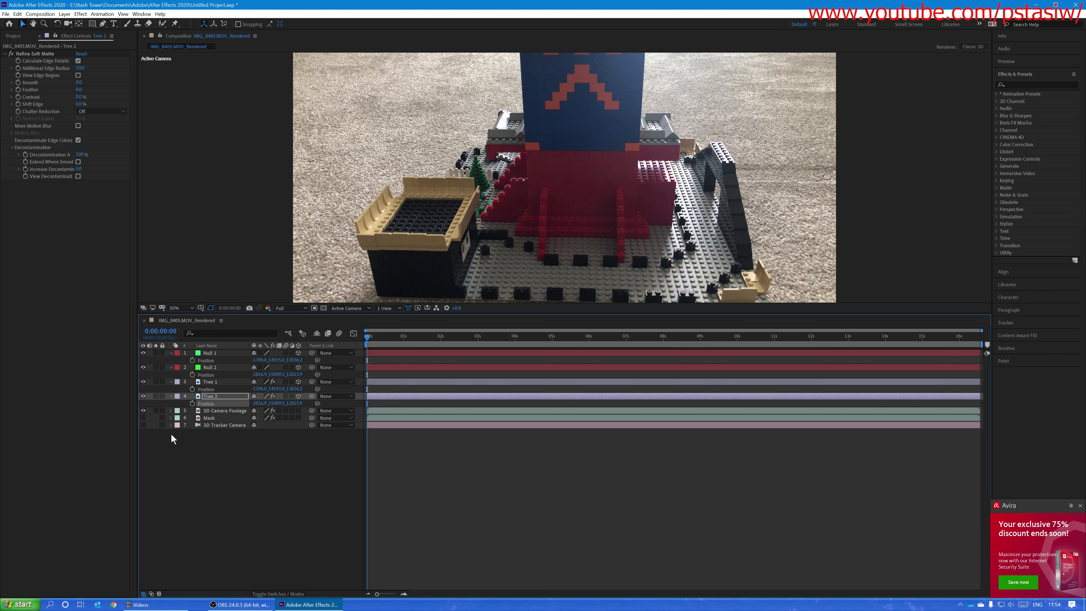
Step: Switch the 3D Tracker Camera layer's visibility on and scrub to frame 22 and back to the start to check the trees' tracking
click(143, 425)
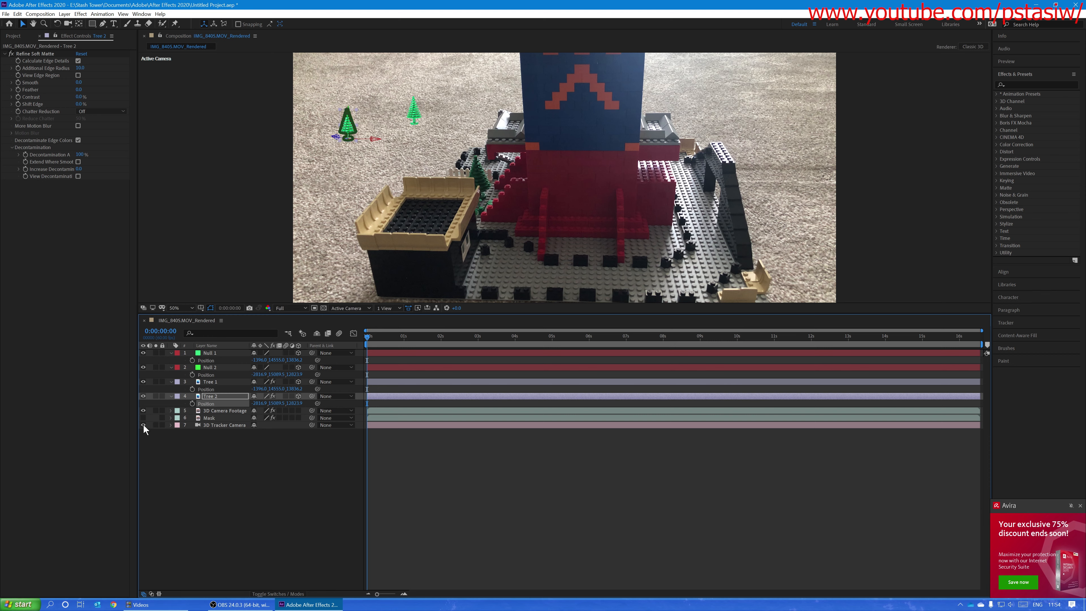
click(406, 143)
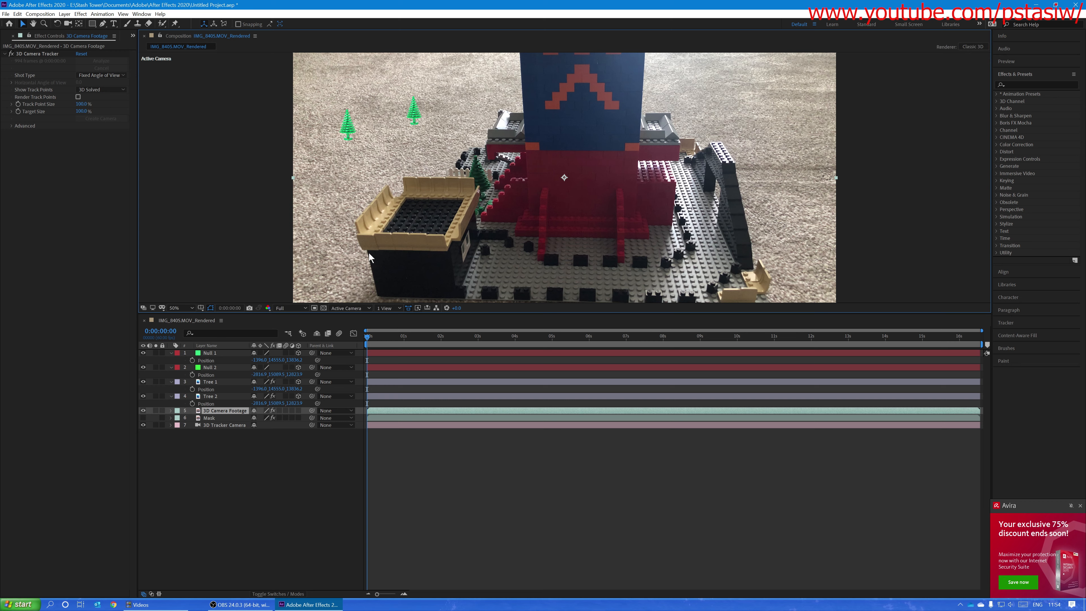
click(367, 341)
drag(366, 341, 380, 358)
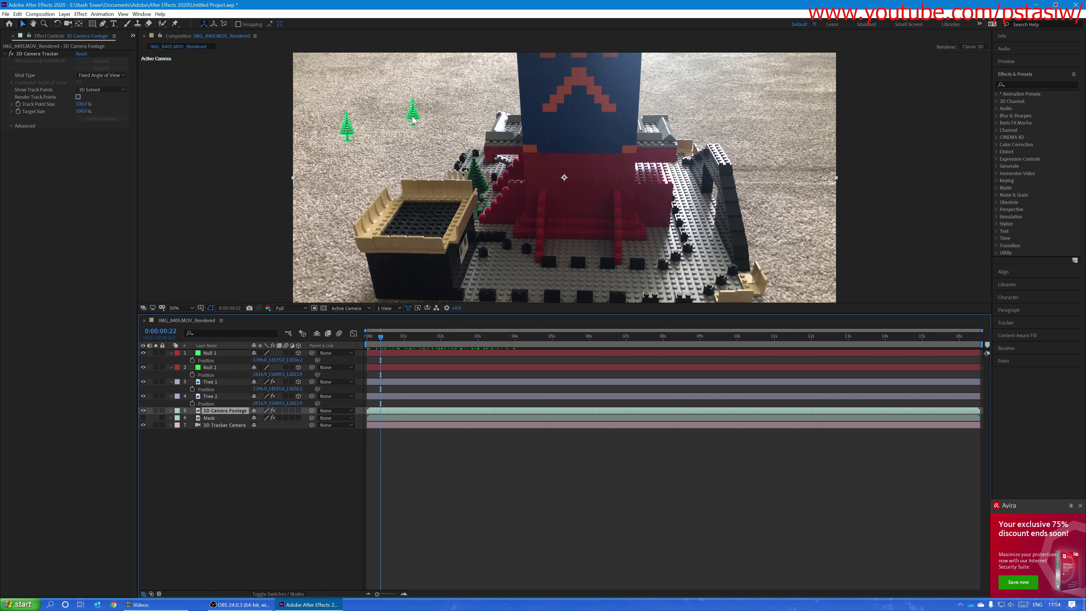
drag(380, 337, 346, 361)
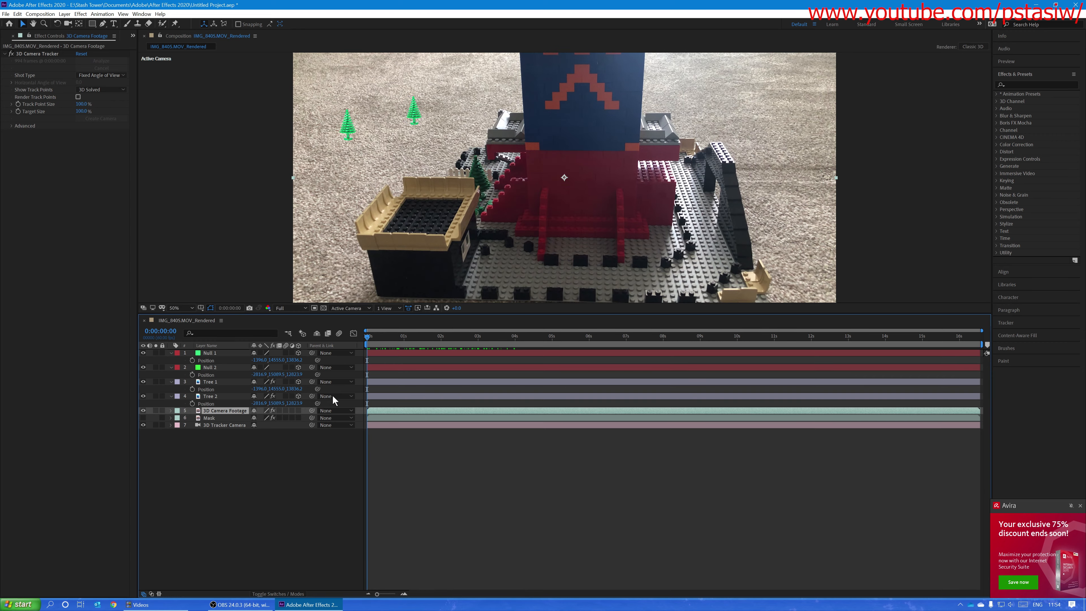